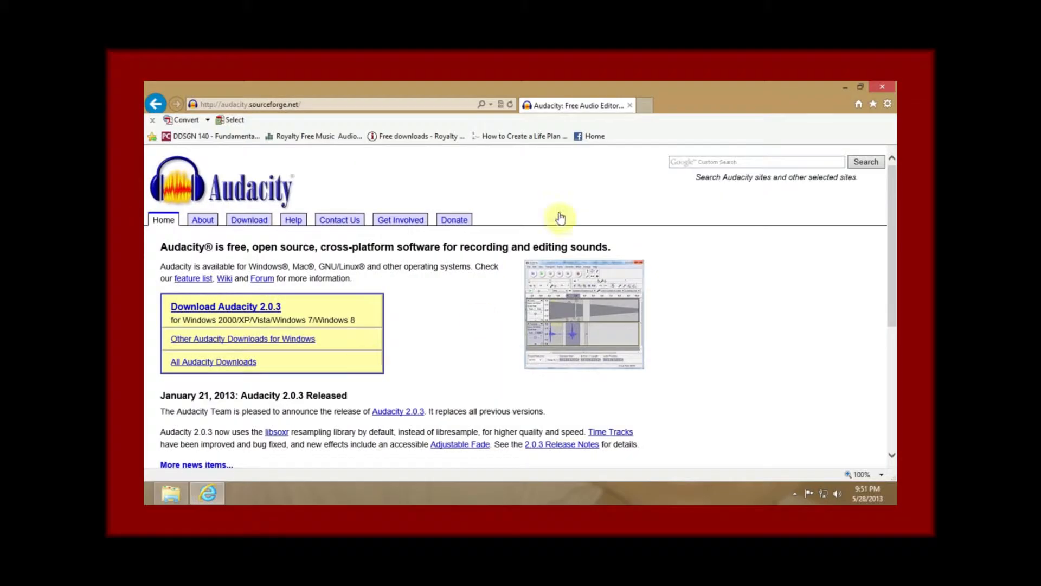
# Open the Download page of the Audacity website.
pyautogui.click(252, 221)
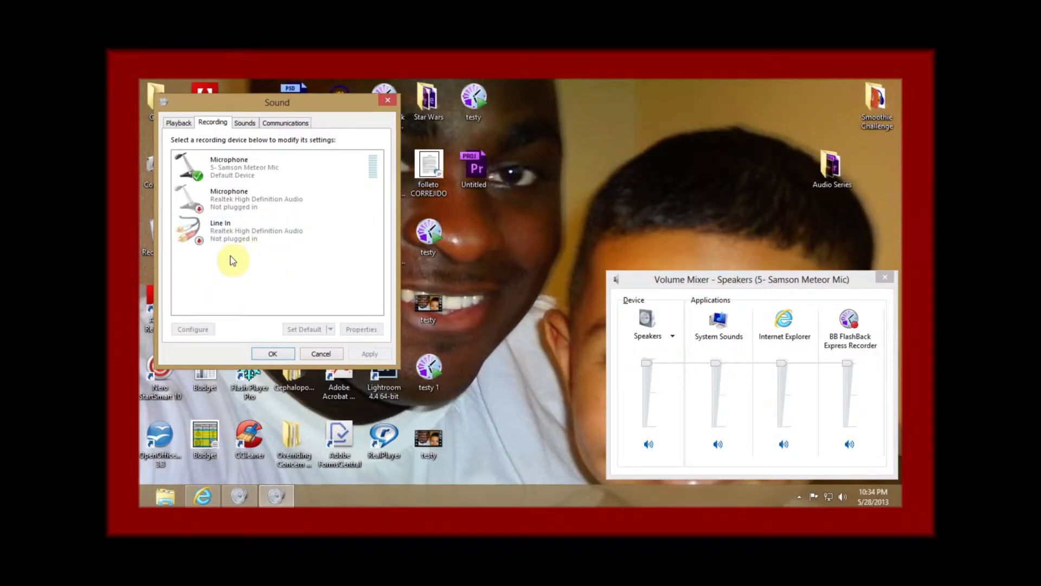
# Turn on the display of disabled devices in the list of recording devices.
pyautogui.rightClick(249, 168)
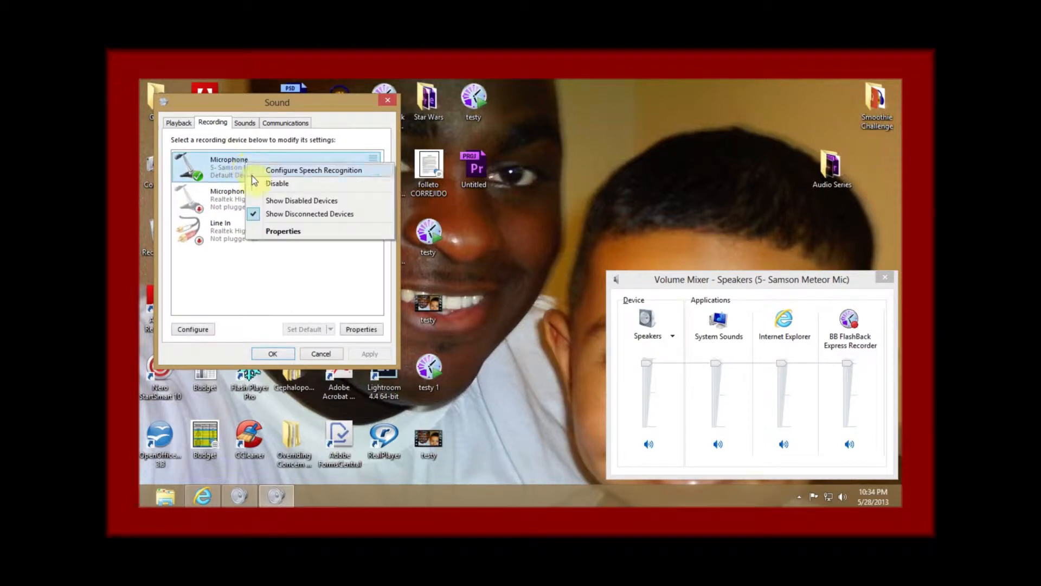
pyautogui.click(305, 203)
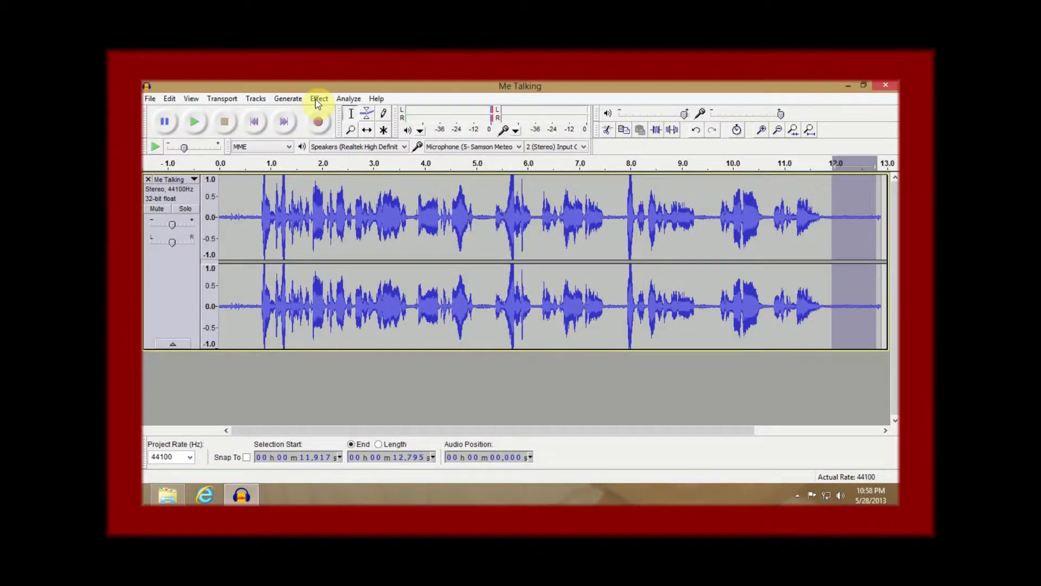
# Capture a noise profile for Noise Removal from the selected quiet section at the end of the Me Talking track.
pyautogui.click(319, 98)
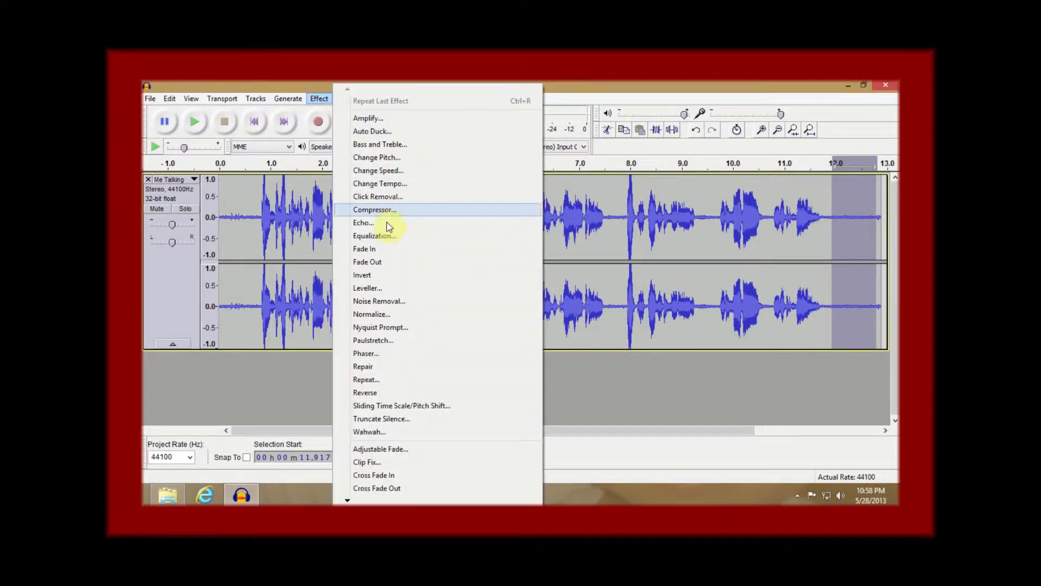
pyautogui.click(391, 302)
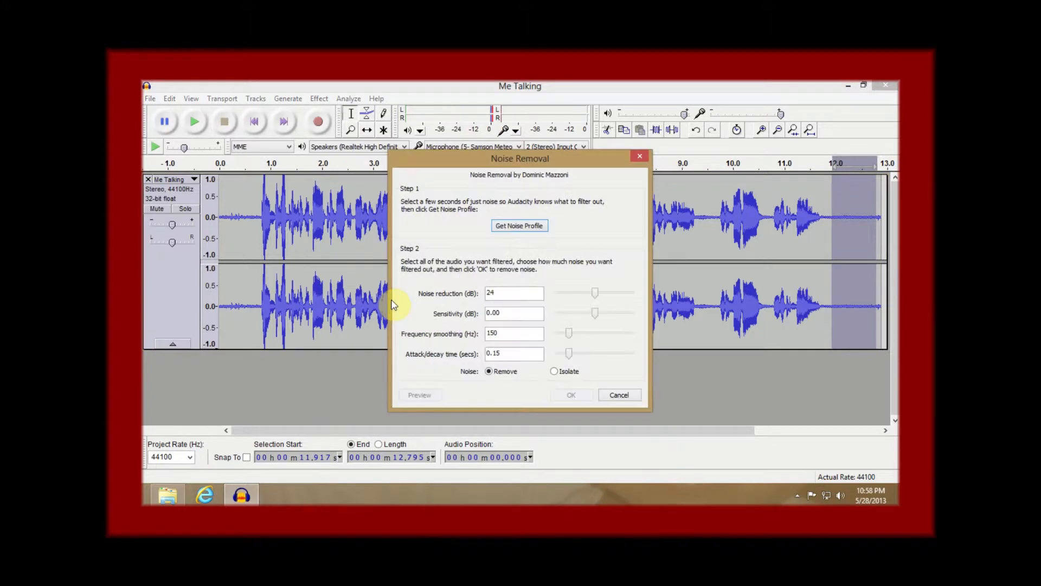
pyautogui.click(521, 228)
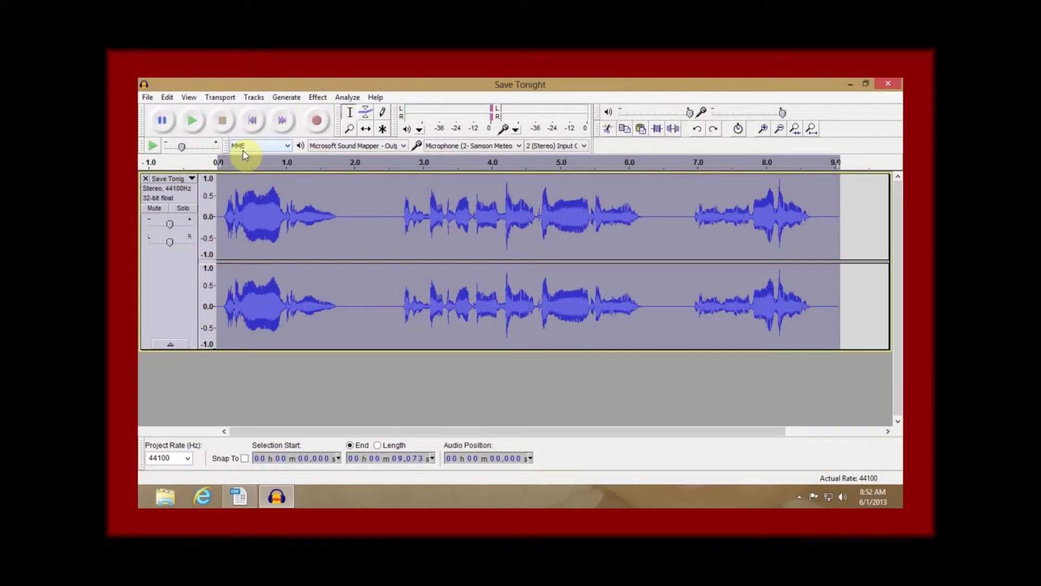
# Open the GVerb effect for the fully selected Save Tonight track.
pyautogui.click(318, 97)
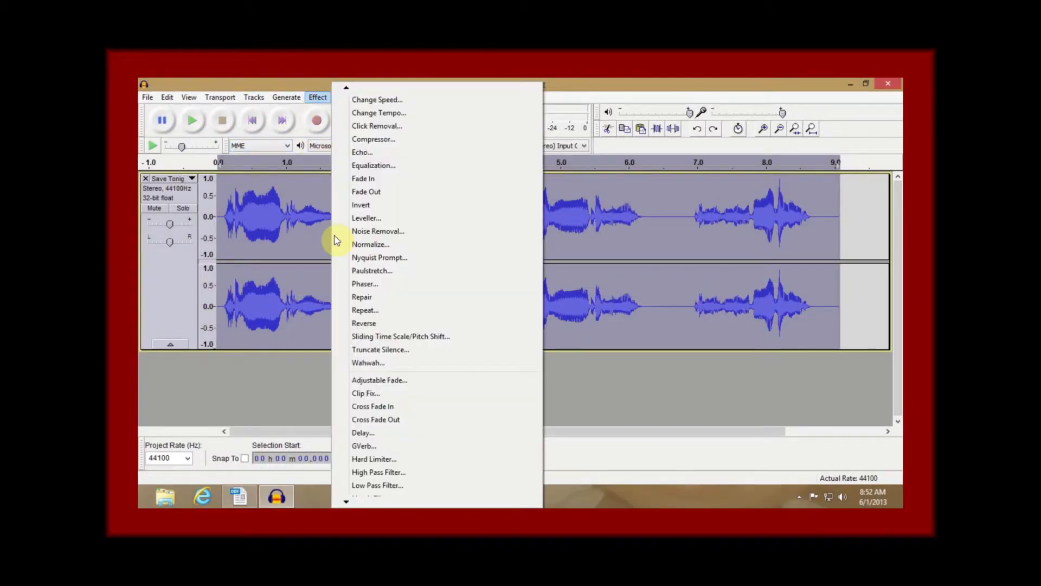
pyautogui.click(373, 446)
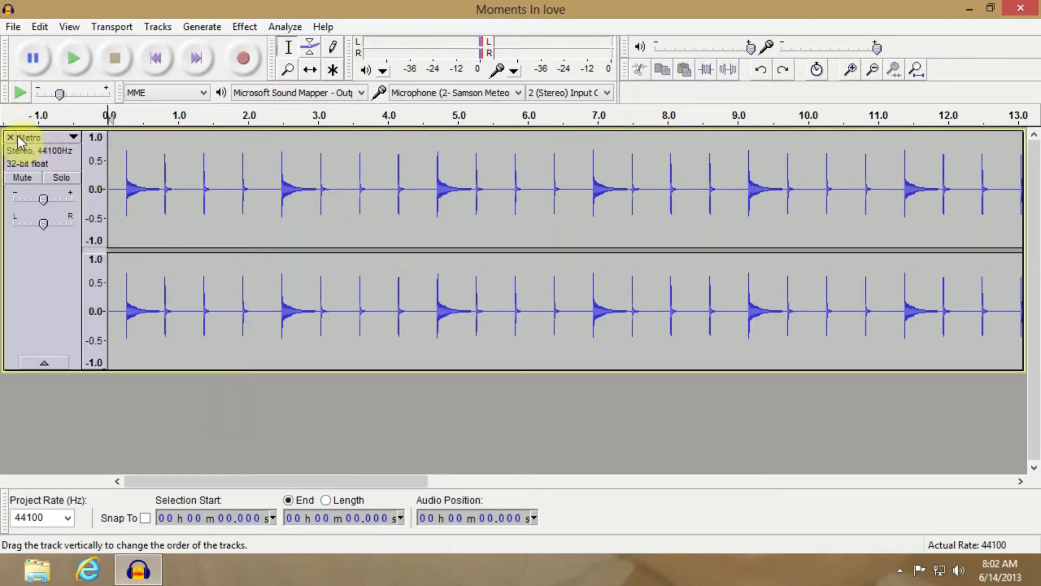
# Play the Metro track from the start for a few seconds and stop it.
pyautogui.click(72, 136)
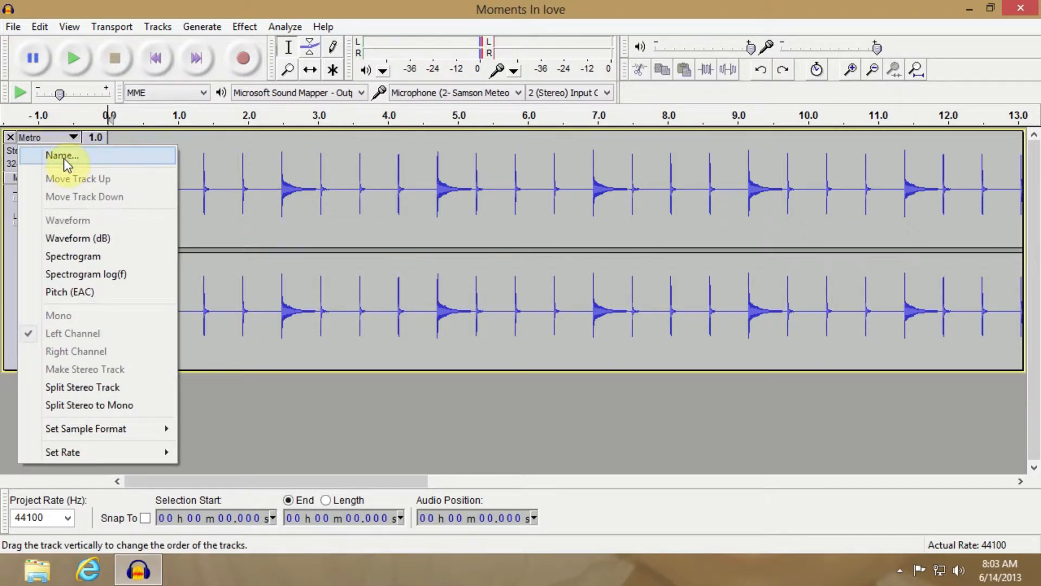
pyautogui.click(212, 7)
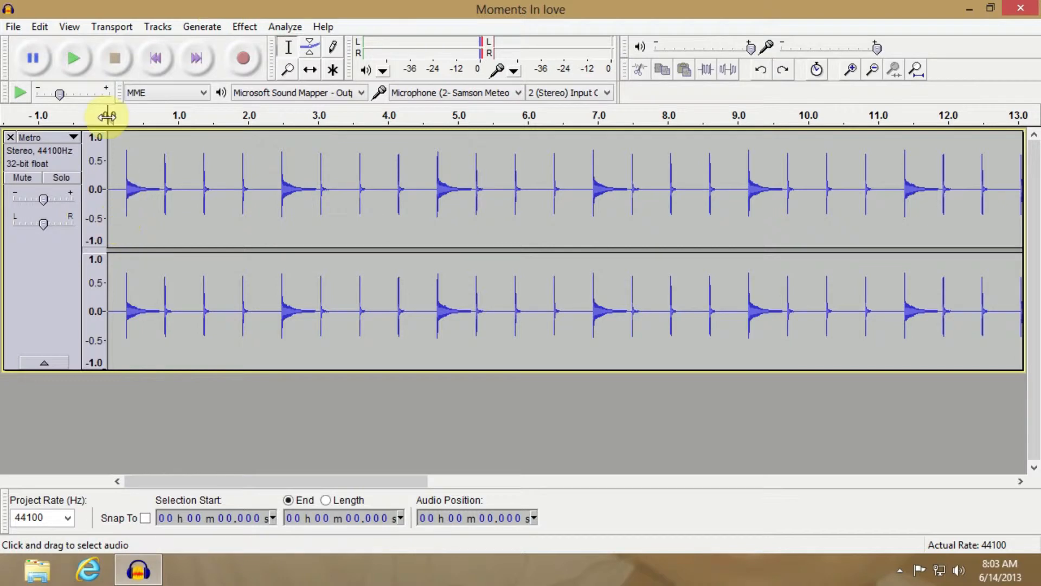
pyautogui.click(75, 59)
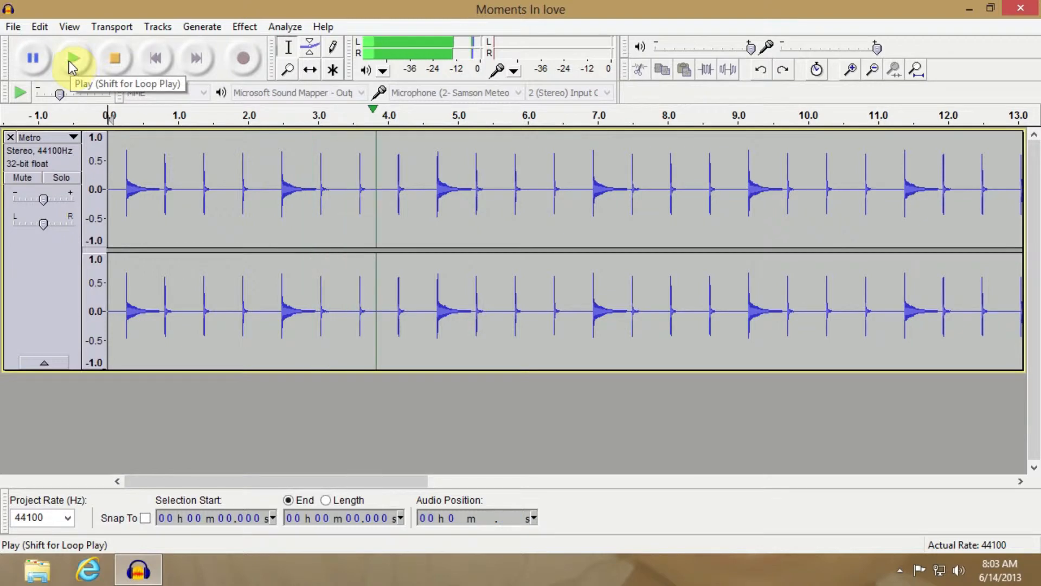
pyautogui.click(115, 60)
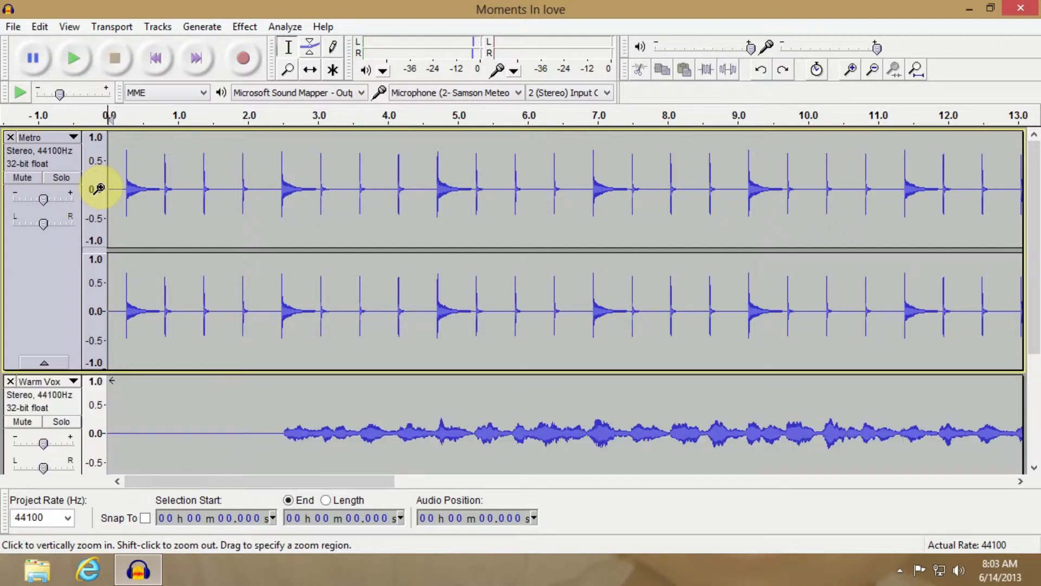
# Play the Metro and Warm Vox tracks together from about 2 seconds and stop playback.
pyautogui.scroll(-3, 238, 280)
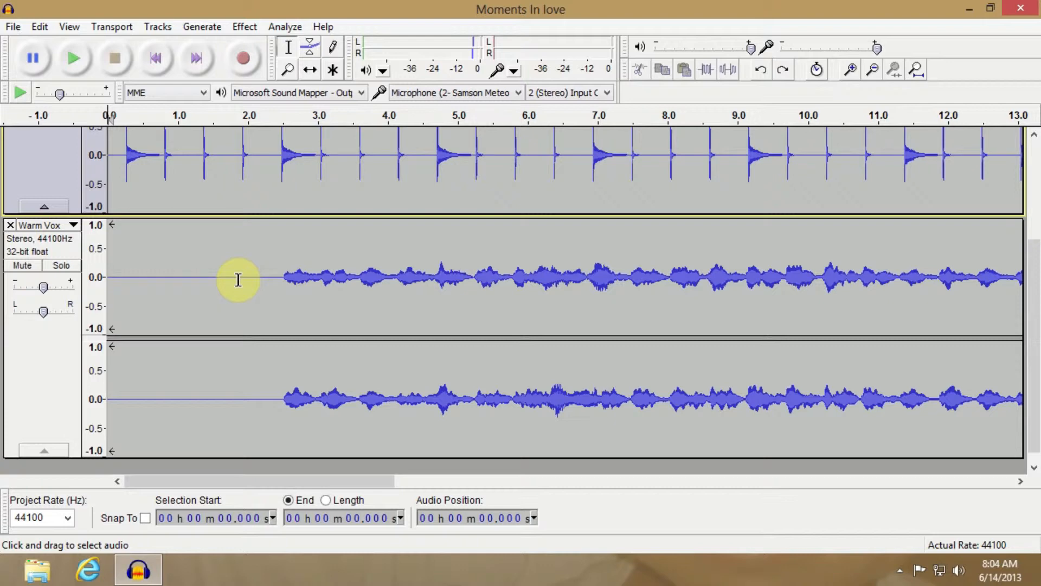
pyautogui.scroll(-1, 163, 228)
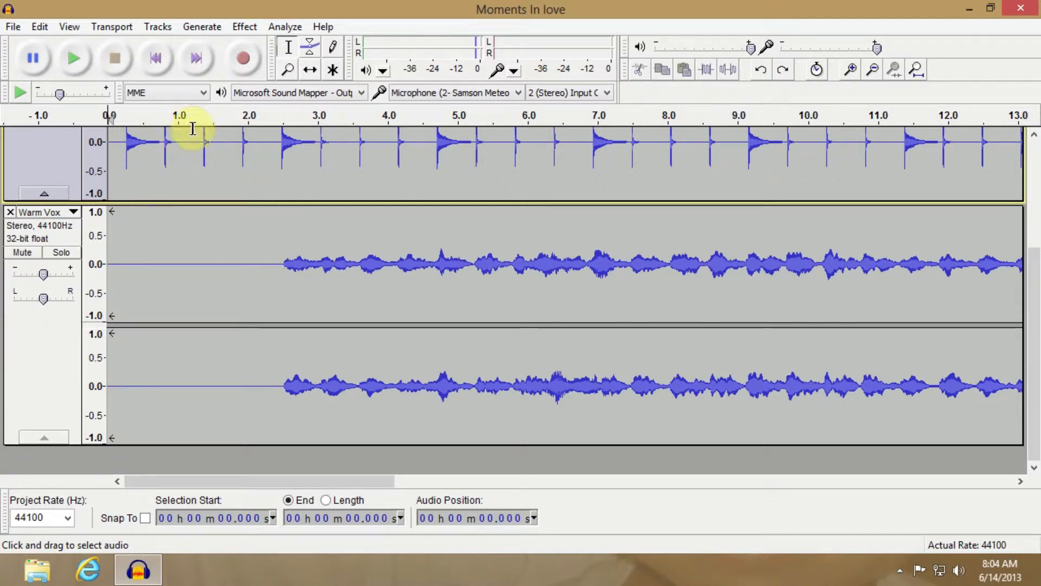
pyautogui.click(251, 116)
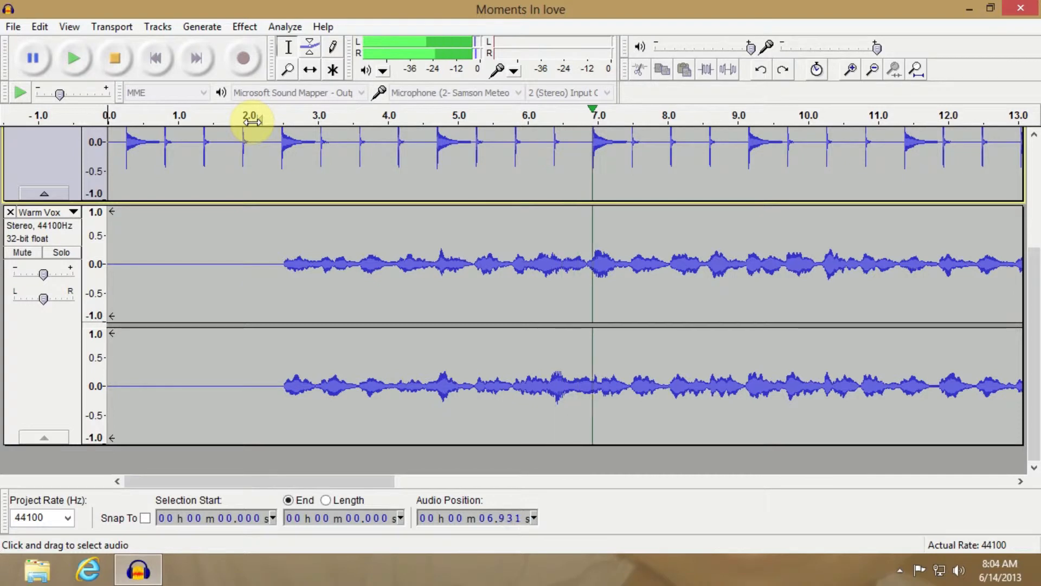
pyautogui.click(124, 59)
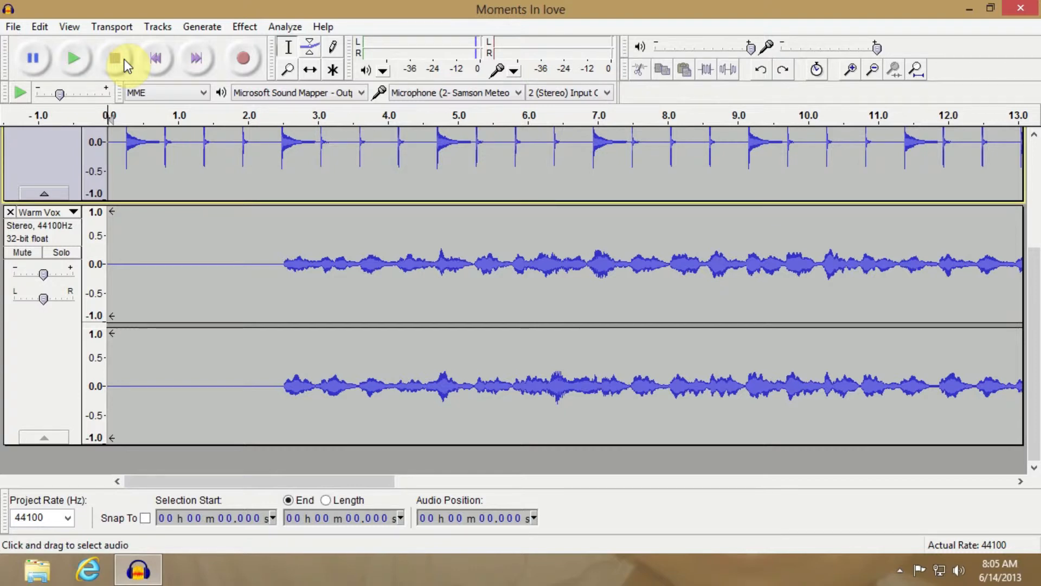
# Collapse the Metro and Warm Vox tracks to make room for the Bass track.
pyautogui.moveTo(1035, 339); pyautogui.dragTo(1034, 220)
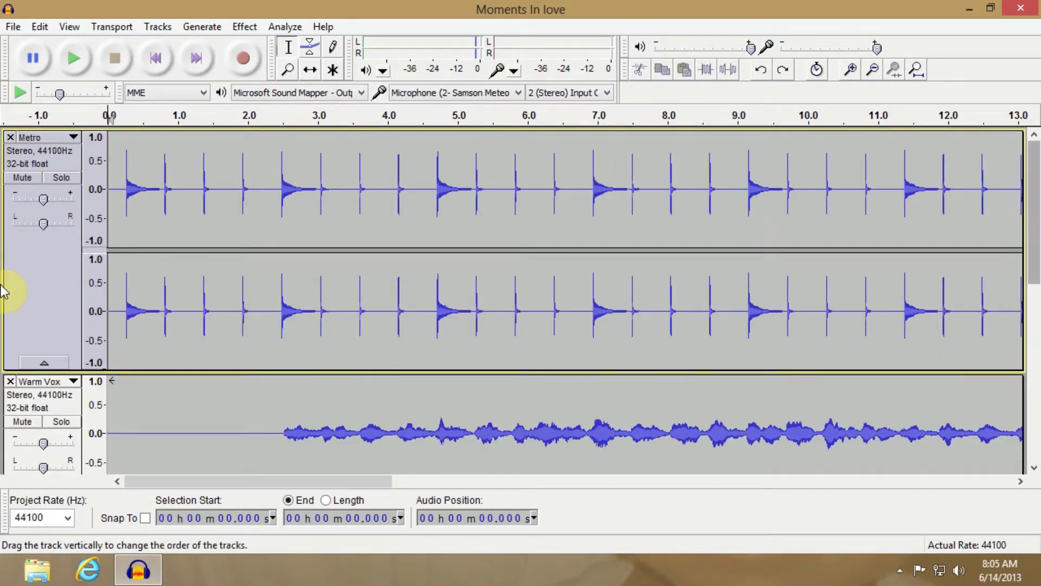
pyautogui.click(44, 363)
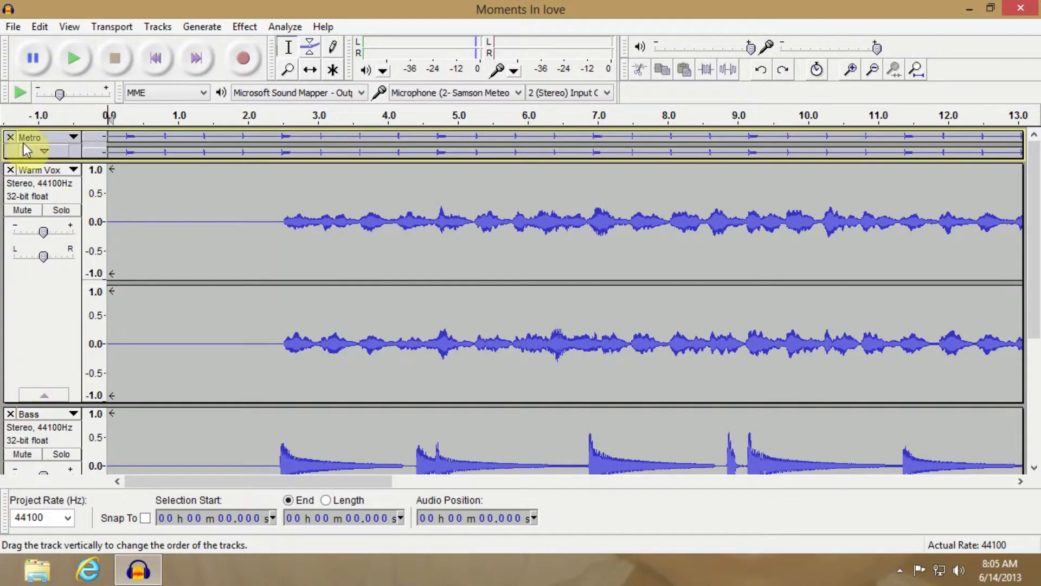
pyautogui.click(57, 399)
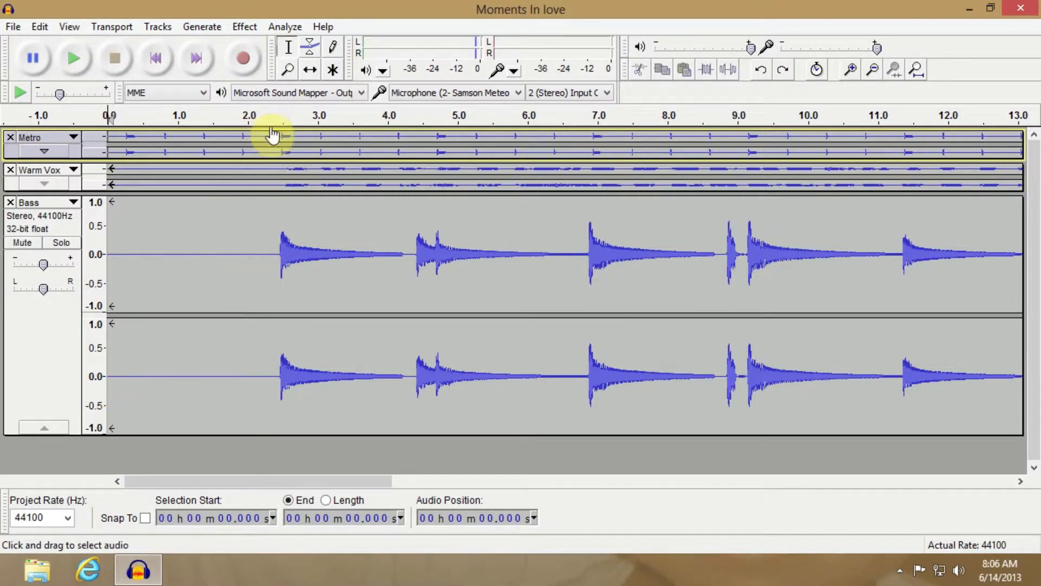
# Solo the Bass track, listen to it from about 2.4 seconds and stop playback.
pyautogui.click(68, 242)
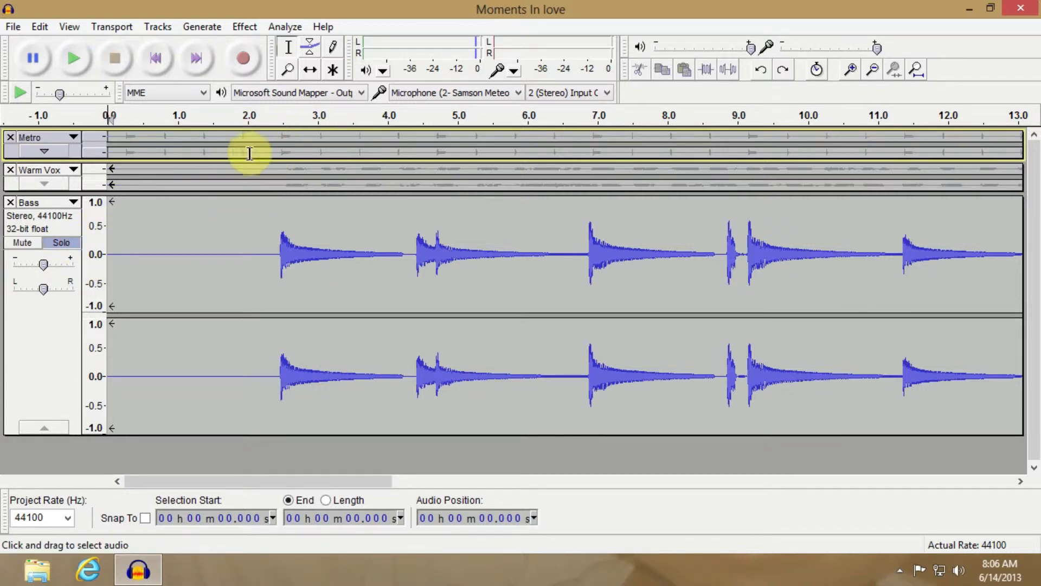
pyautogui.click(274, 122)
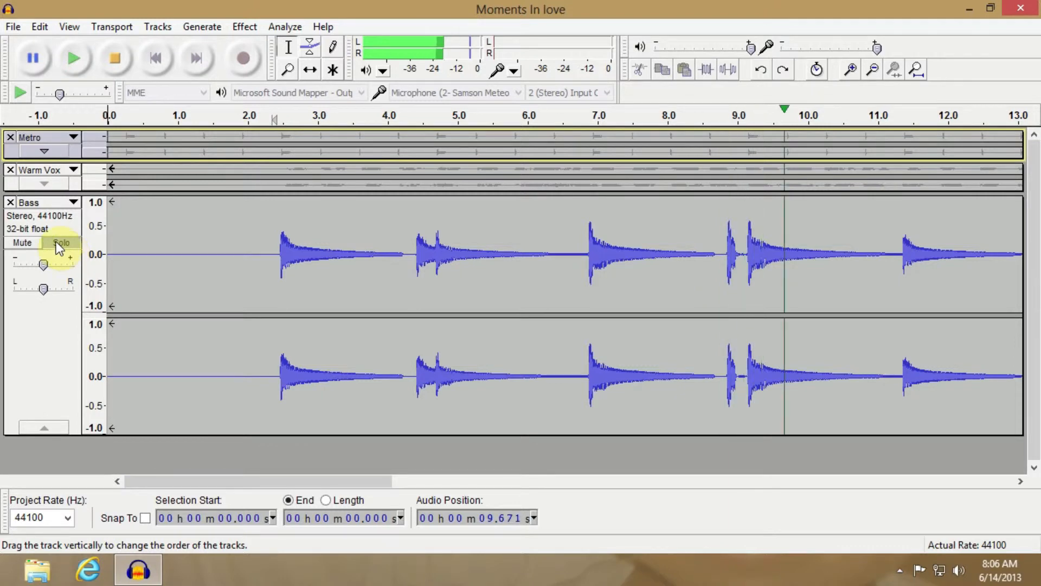
pyautogui.click(115, 58)
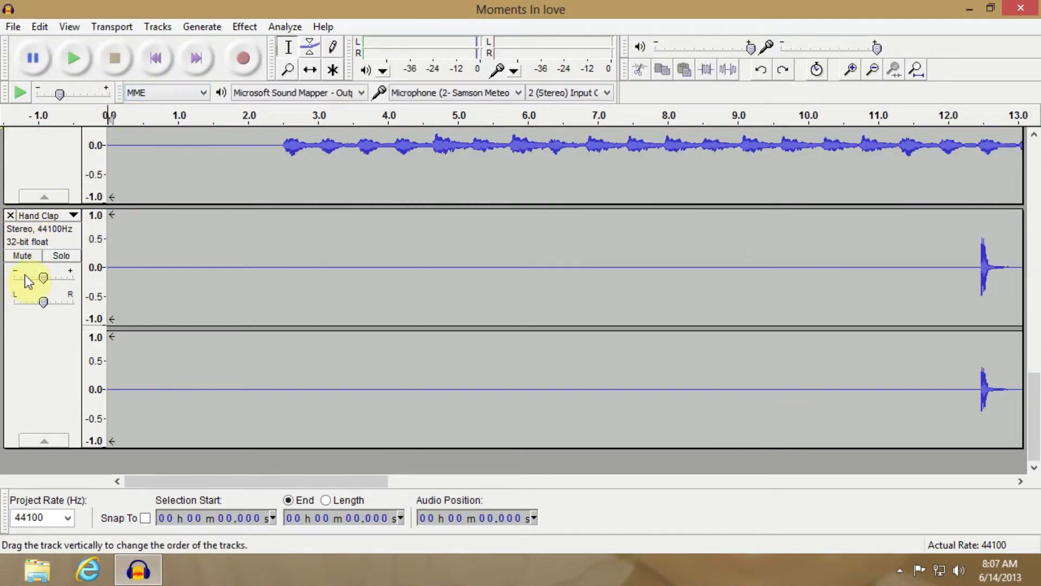
# Solo the Hand Clap track, listen to it from about 12 seconds, stop playback and turn its solo off.
pyautogui.click(62, 255)
pyautogui.click(958, 120)
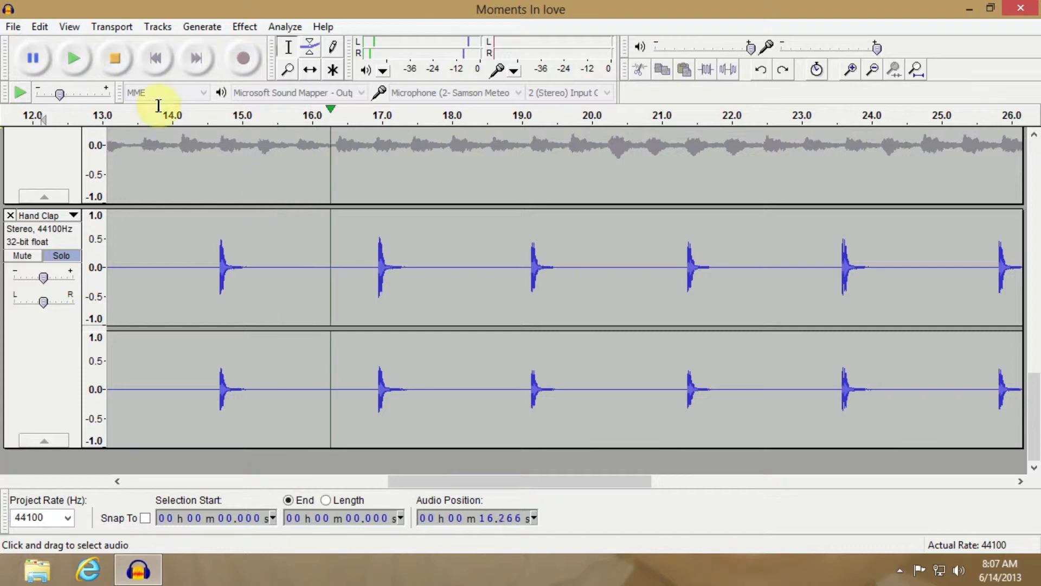
pyautogui.click(115, 58)
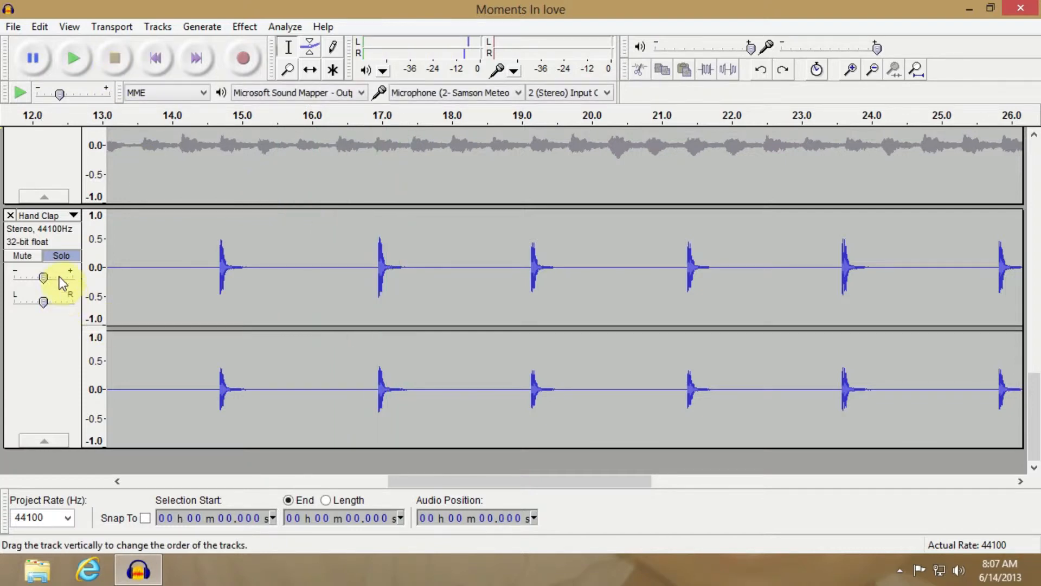
pyautogui.click(61, 257)
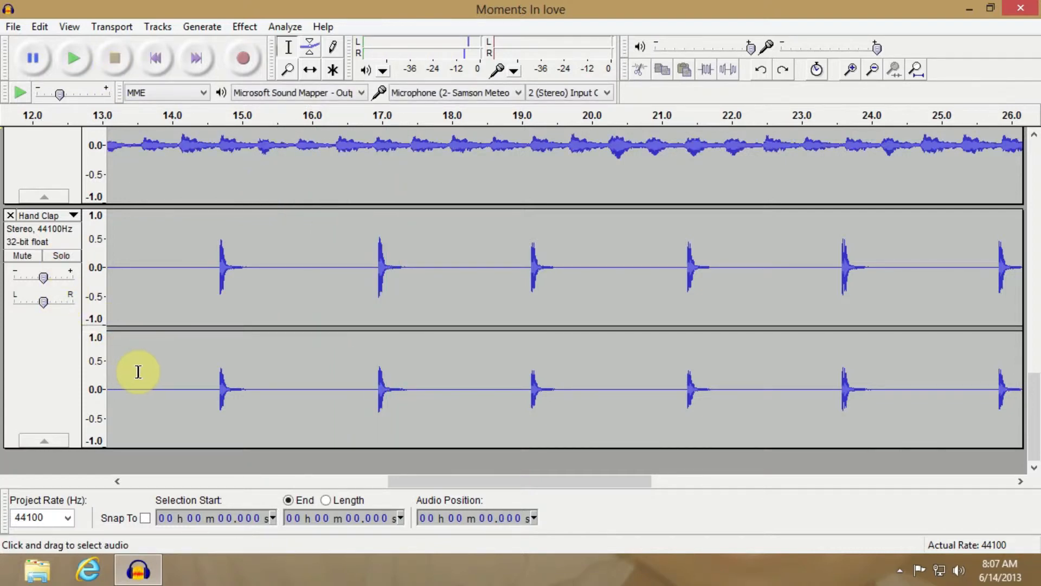
# Solo the Bass Drum track, listen to it from about 13 seconds and stop playback.
pyautogui.scroll(5, 139, 368)
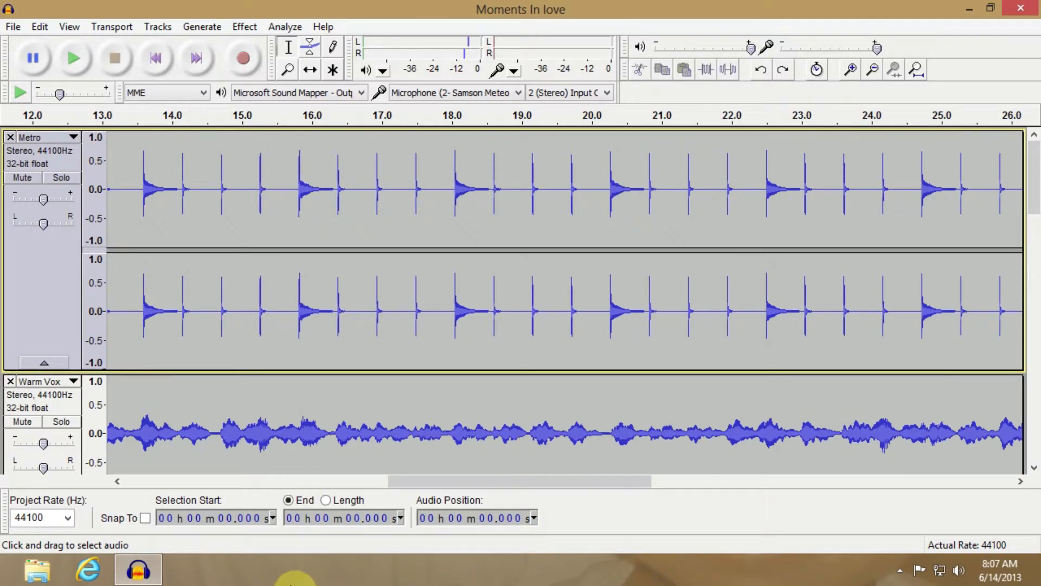
pyautogui.moveTo(1034, 209); pyautogui.dragTo(978, 465)
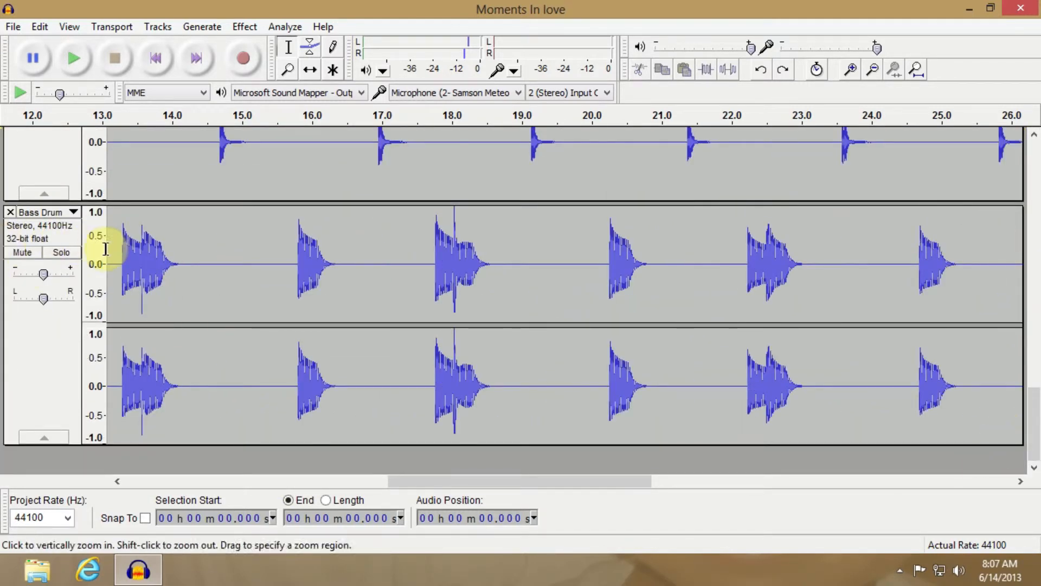
pyautogui.click(61, 252)
pyautogui.click(110, 117)
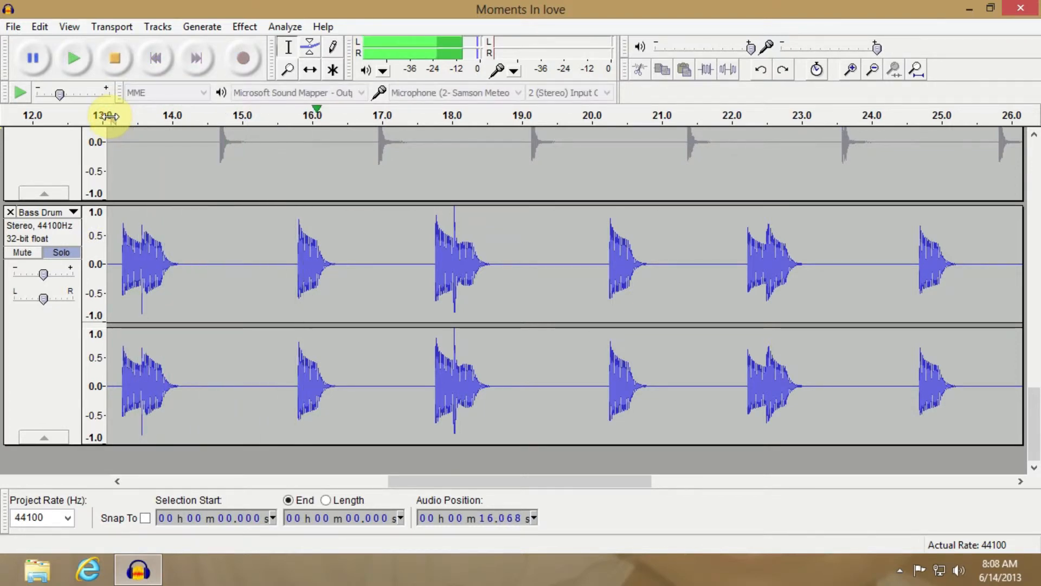
pyautogui.click(115, 58)
# Solo the High Hat track and play it from just before the 20-second mark.
pyautogui.scroll(-5, 69, 253)
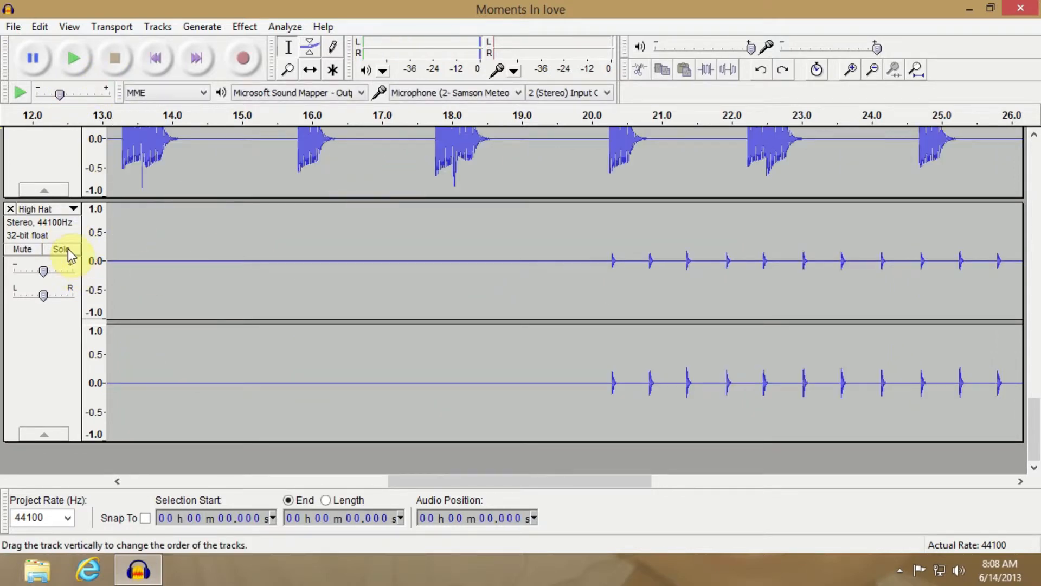
pyautogui.click(67, 248)
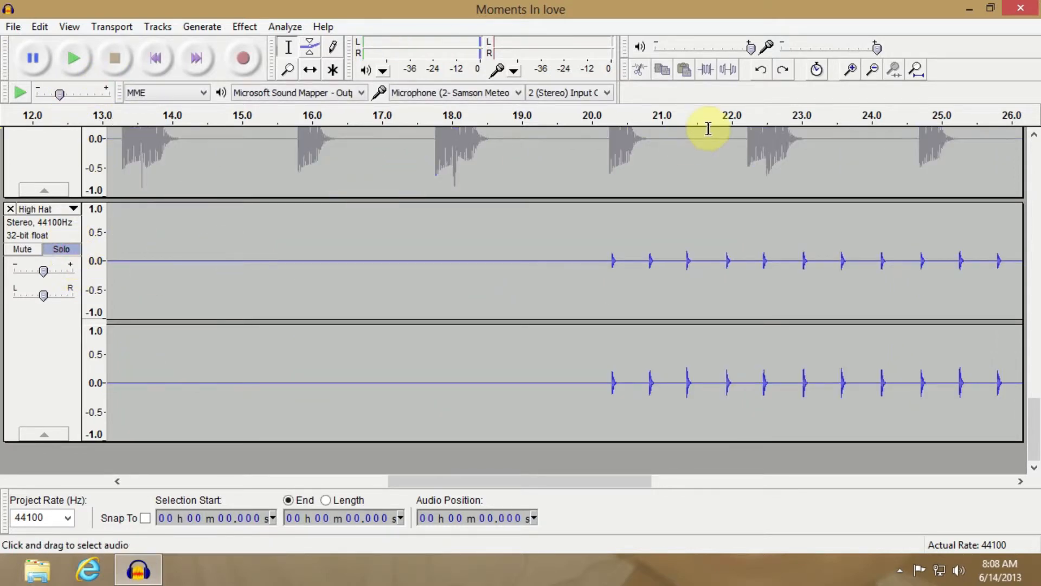
pyautogui.click(583, 115)
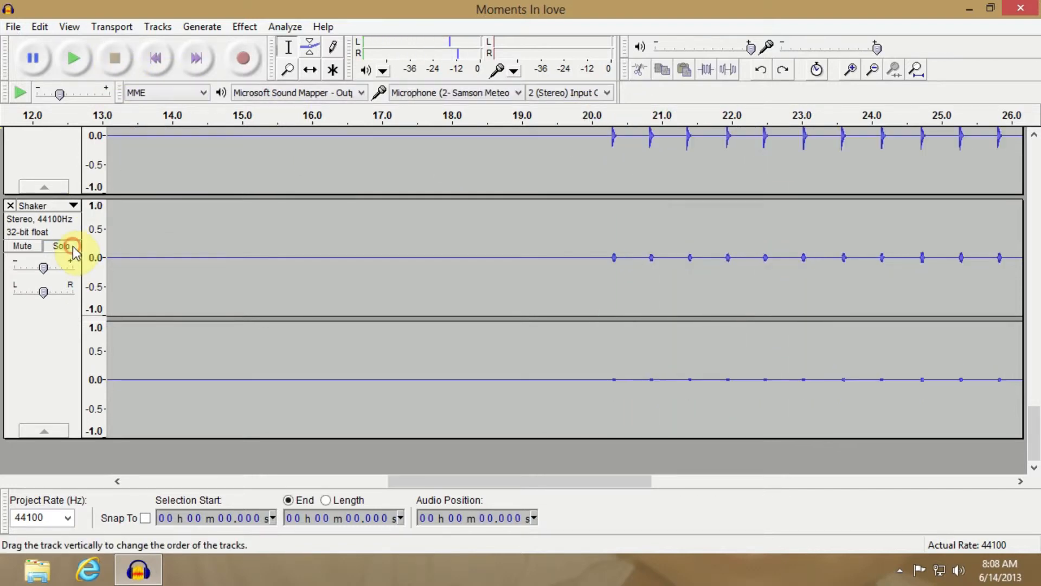
# Solo the Shaker track, listen to it from about 20 seconds and stop playback.
pyautogui.click(68, 247)
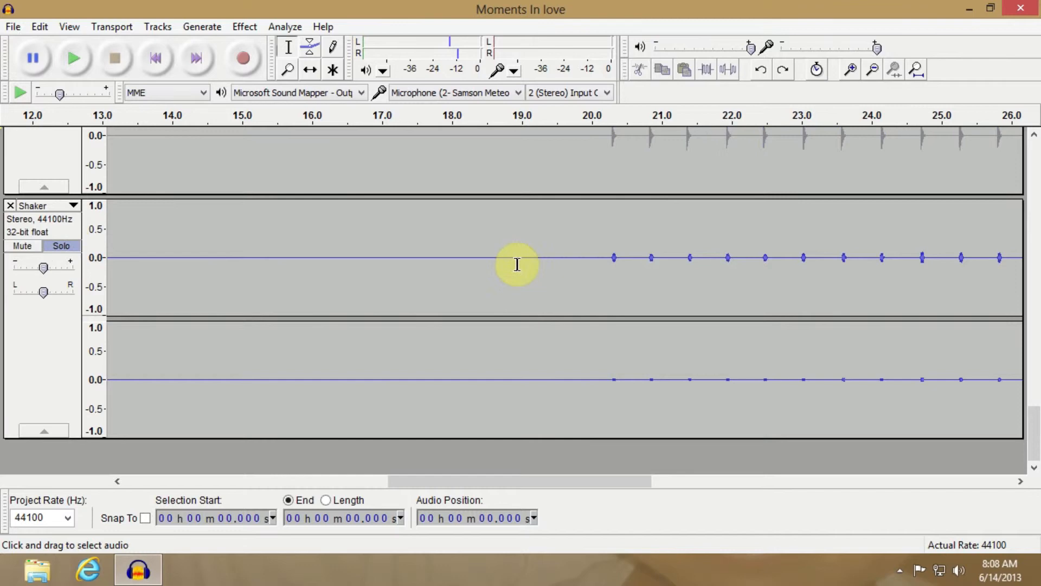
pyautogui.click(596, 120)
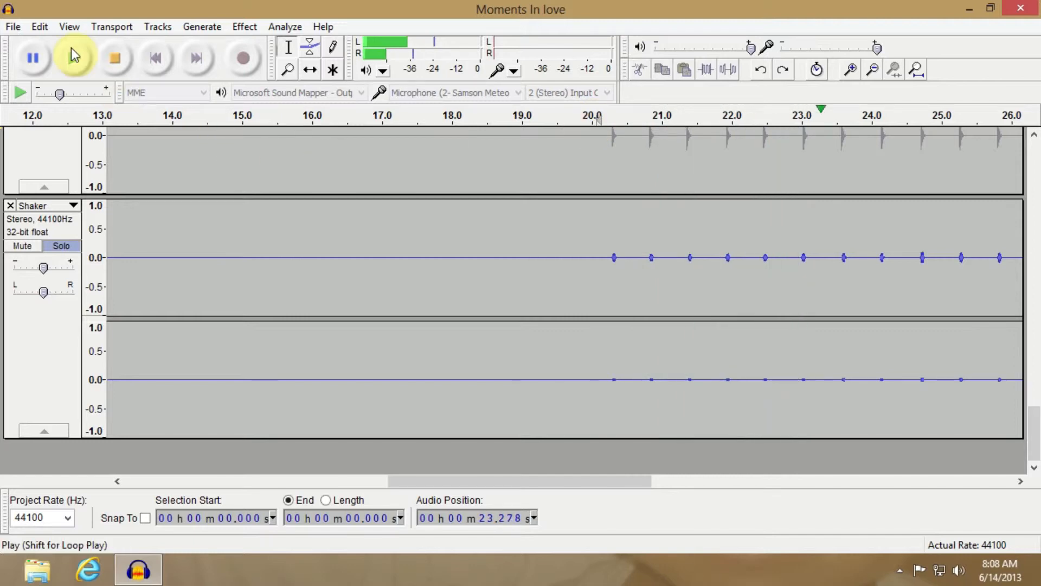
pyautogui.click(114, 59)
# Solo the Chime track, listen to it from about 14.5 seconds and stop playback.
pyautogui.scroll(10, 77, 411)
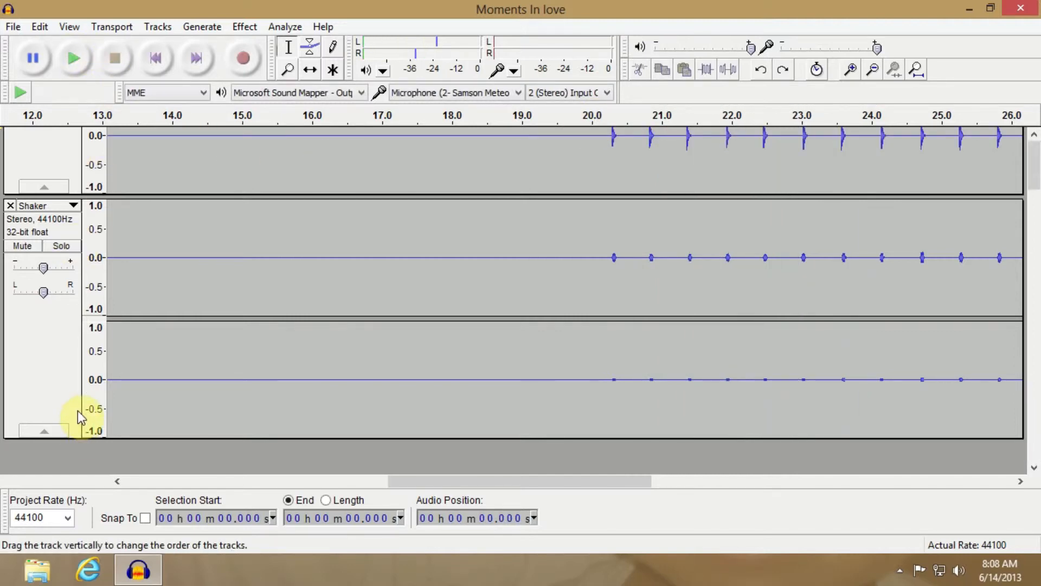
pyautogui.moveTo(1035, 184); pyautogui.dragTo(988, 464)
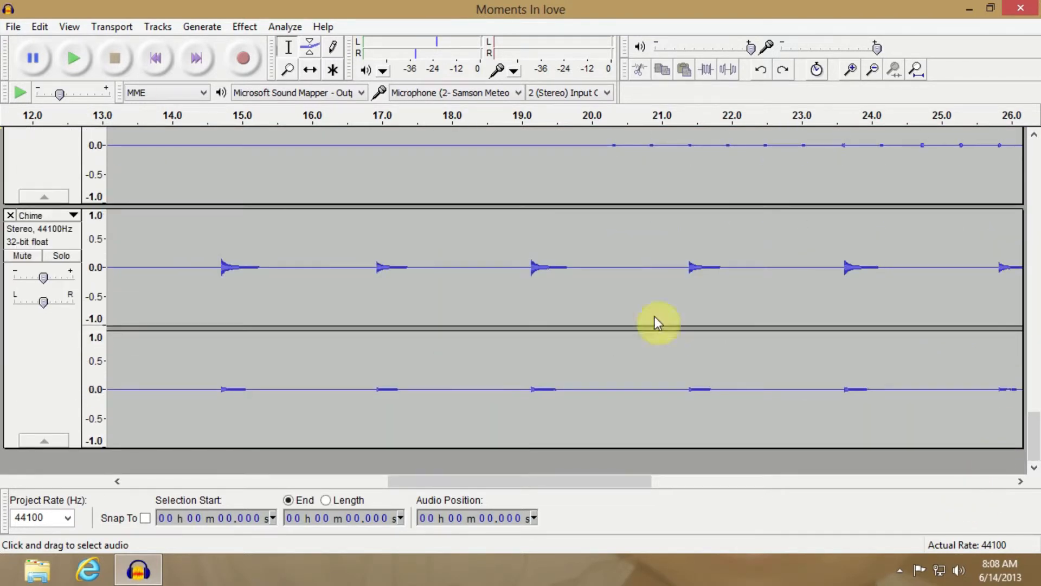
pyautogui.click(57, 256)
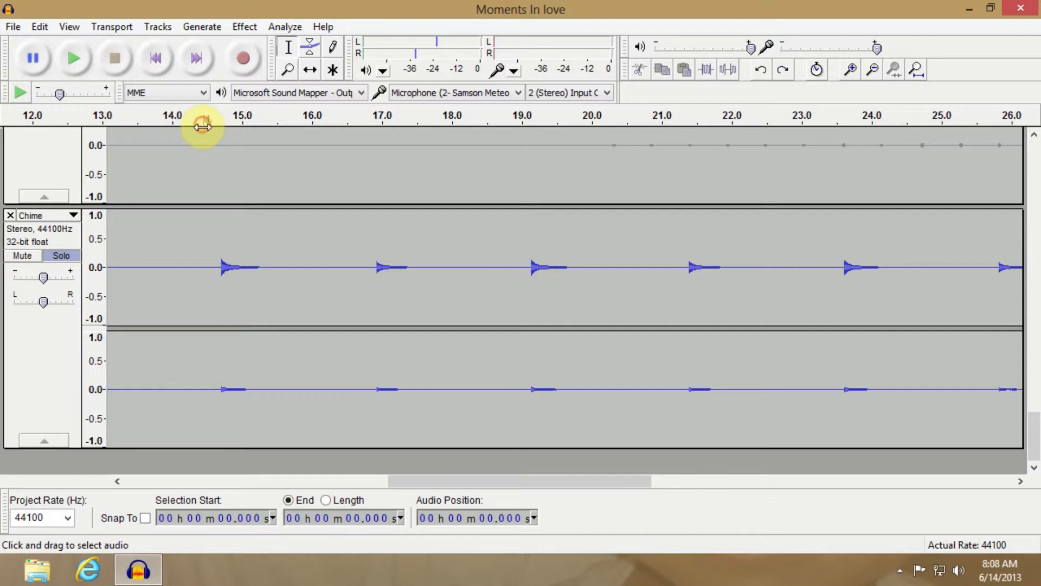
pyautogui.click(202, 126)
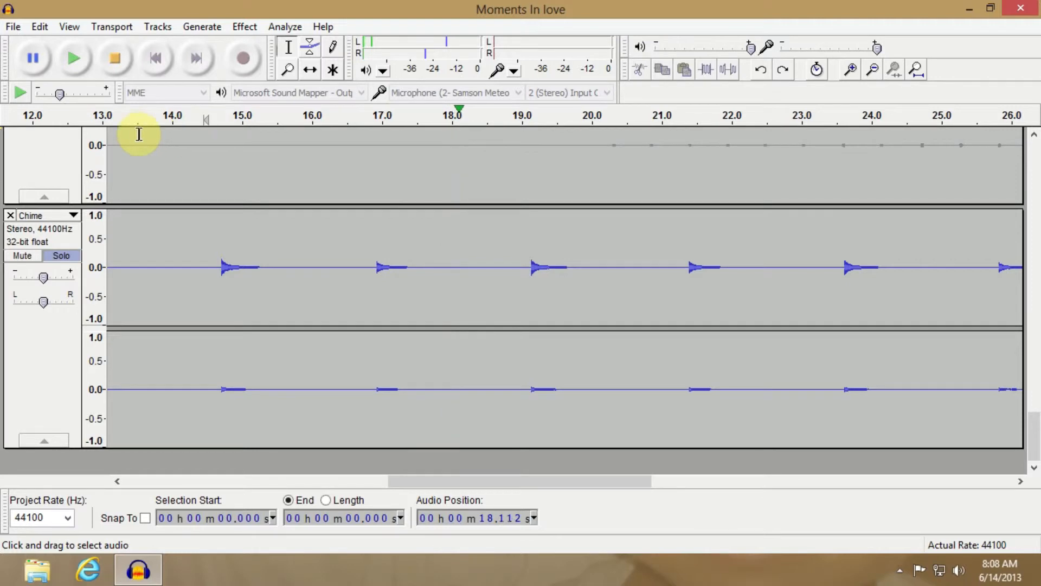
pyautogui.click(122, 60)
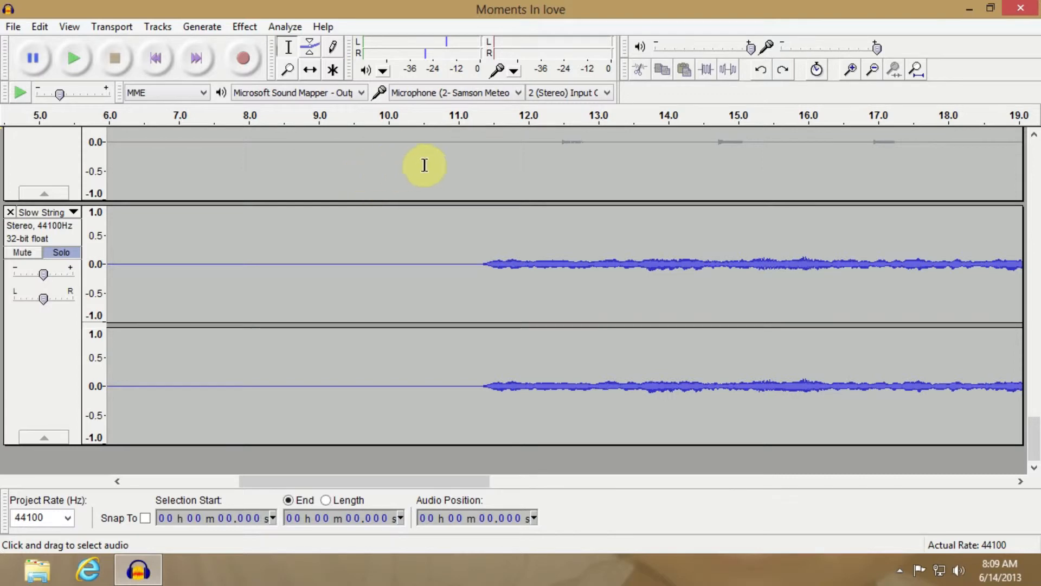
# Listen to the soloed Slow String track from about 11 seconds, stop playback and turn its solo off.
pyautogui.click(461, 117)
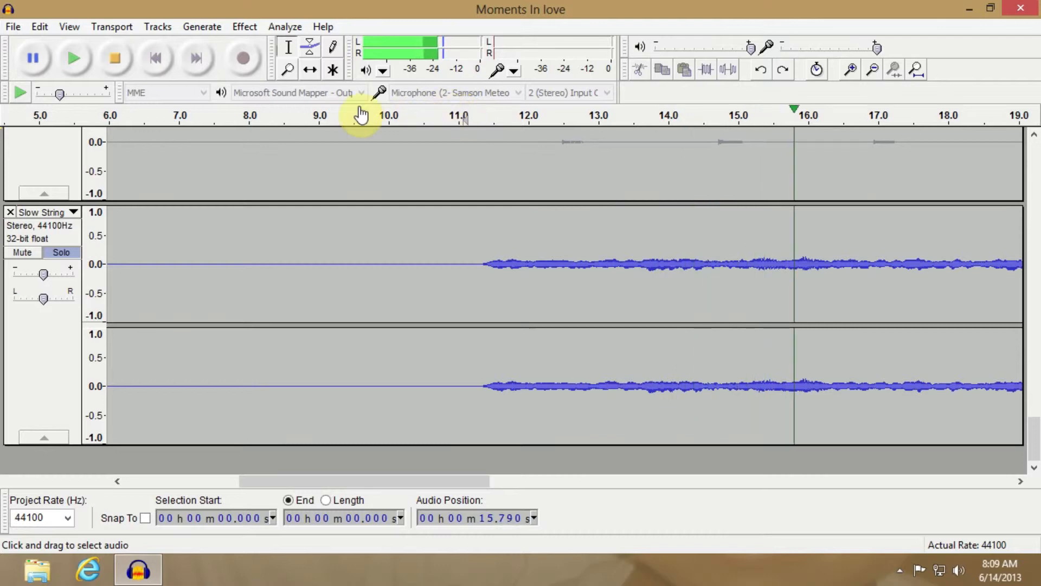
pyautogui.click(116, 63)
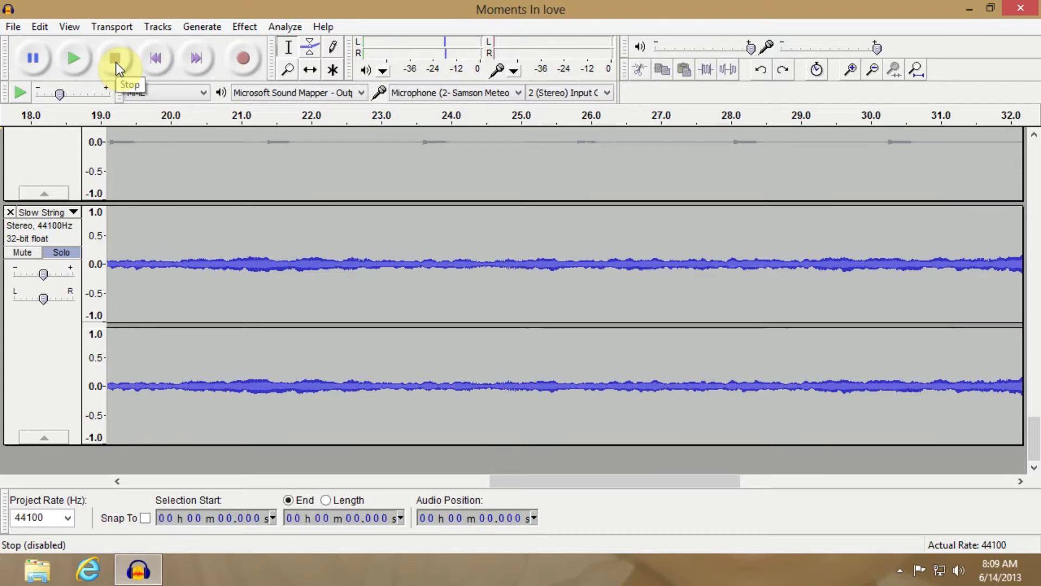
pyautogui.click(66, 252)
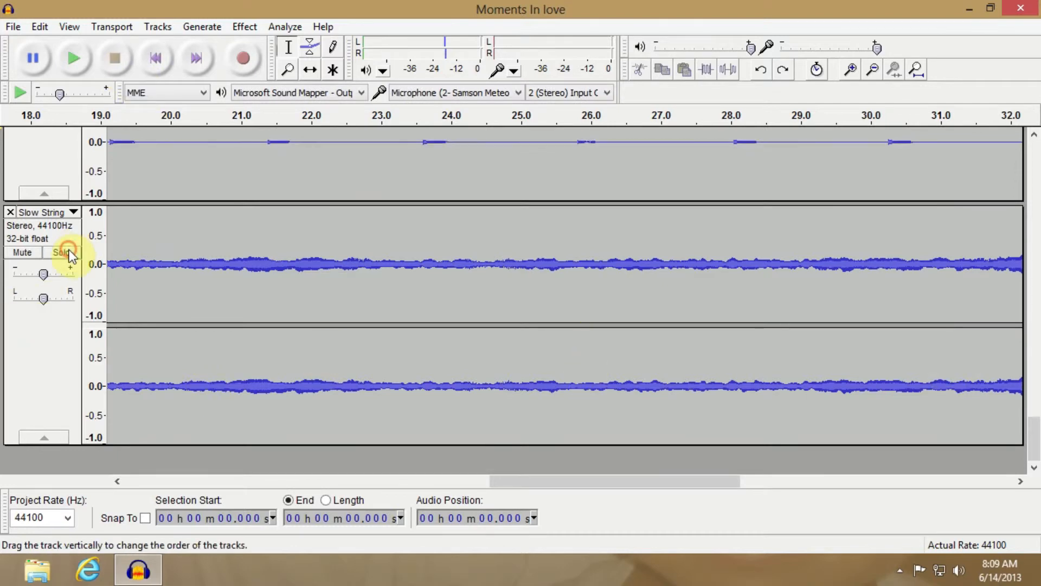
# Collapse the Metro, Warm Vox, Bass and Space Echo tracks to their minimum height.
pyautogui.moveTo(1035, 437); pyautogui.dragTo(1036, 158)
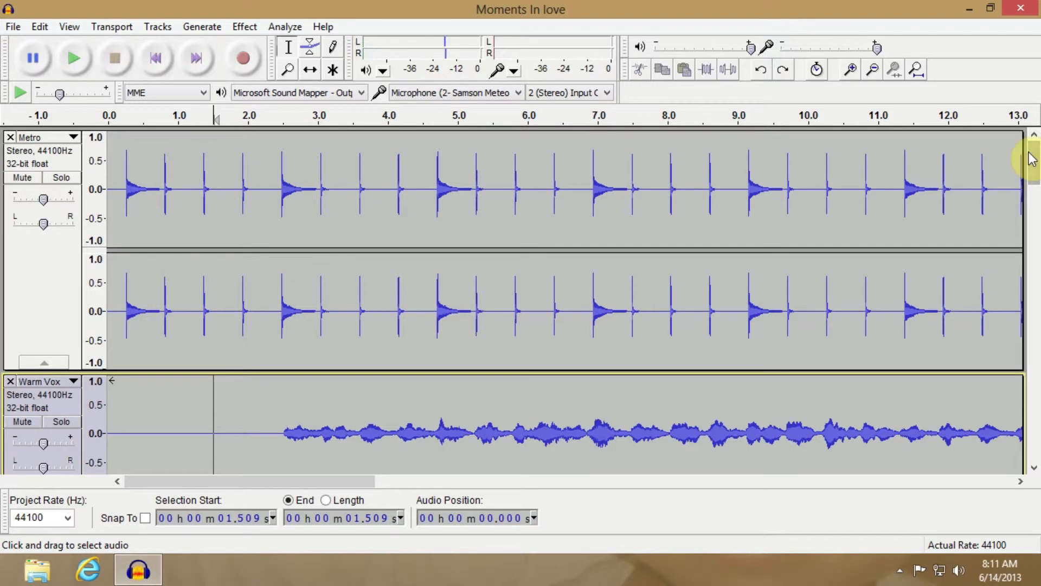
pyautogui.moveTo(1034, 153)
pyautogui.mouseDown()
pyautogui.moveTo(1035, 166)
pyautogui.moveTo(1034, 152)
pyautogui.mouseUp()
pyautogui.click(48, 363)
pyautogui.click(48, 395)
pyautogui.click(51, 432)
pyautogui.click(54, 455)
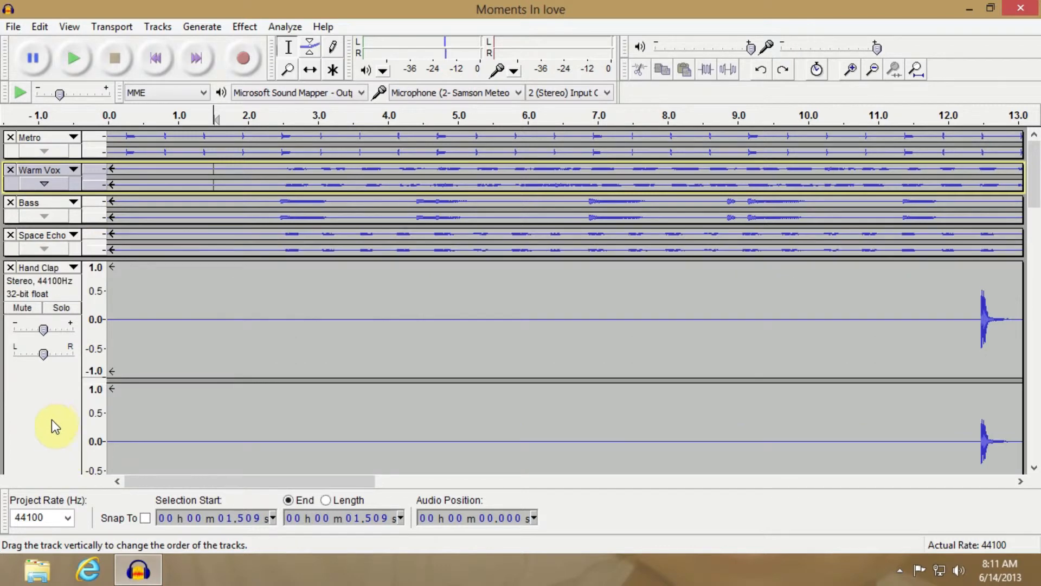
# Collapse the Hand Clap, Bass Drum, High Hat, Shaker, Chime and Slow String tracks so all tracks fit in view.
pyautogui.scroll(-5, 54, 426)
pyautogui.click(63, 340)
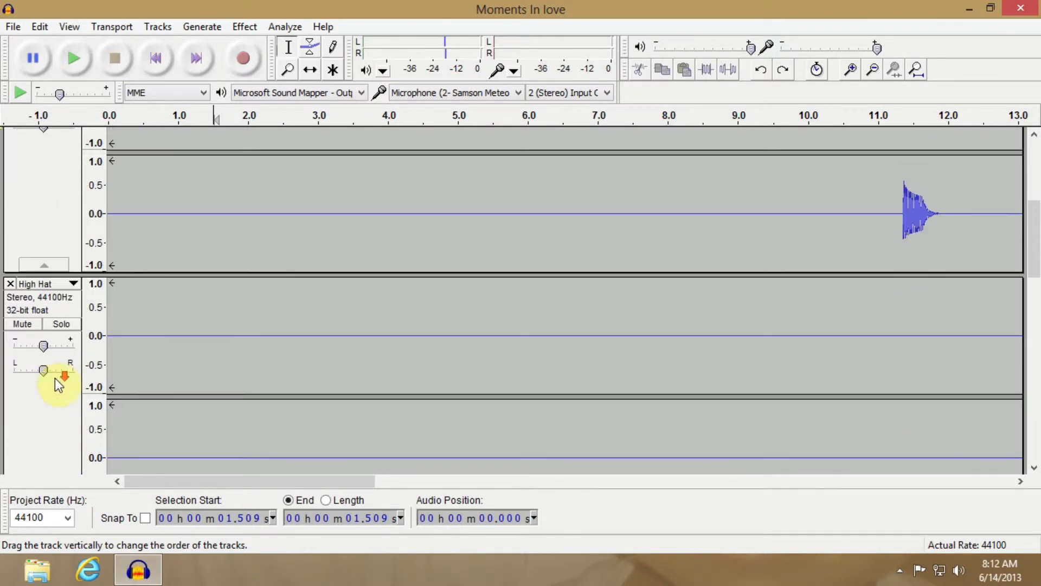
pyautogui.click(54, 264)
pyautogui.scroll(-4, 1030, 298)
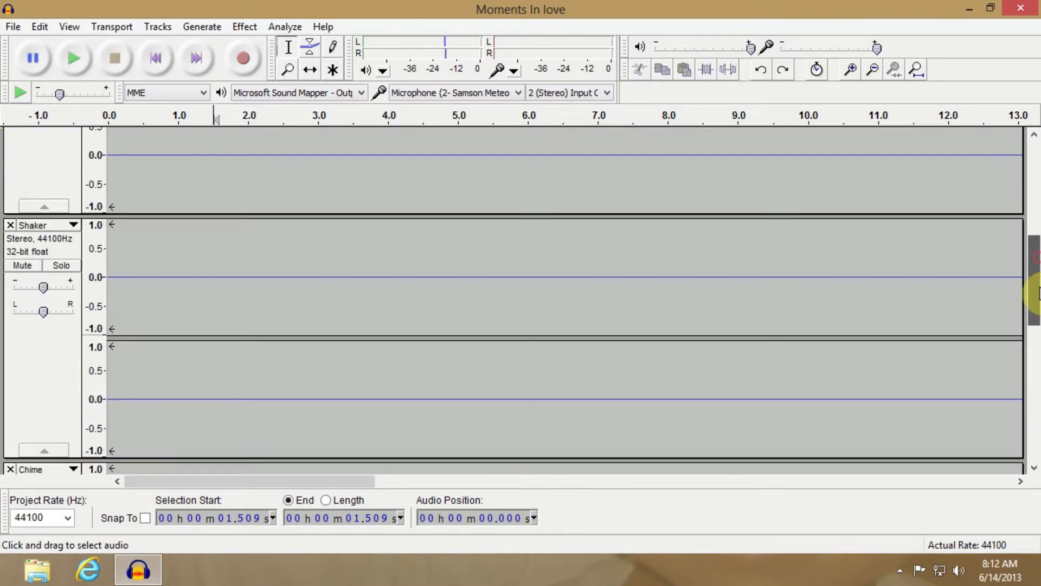
pyautogui.click(32, 167)
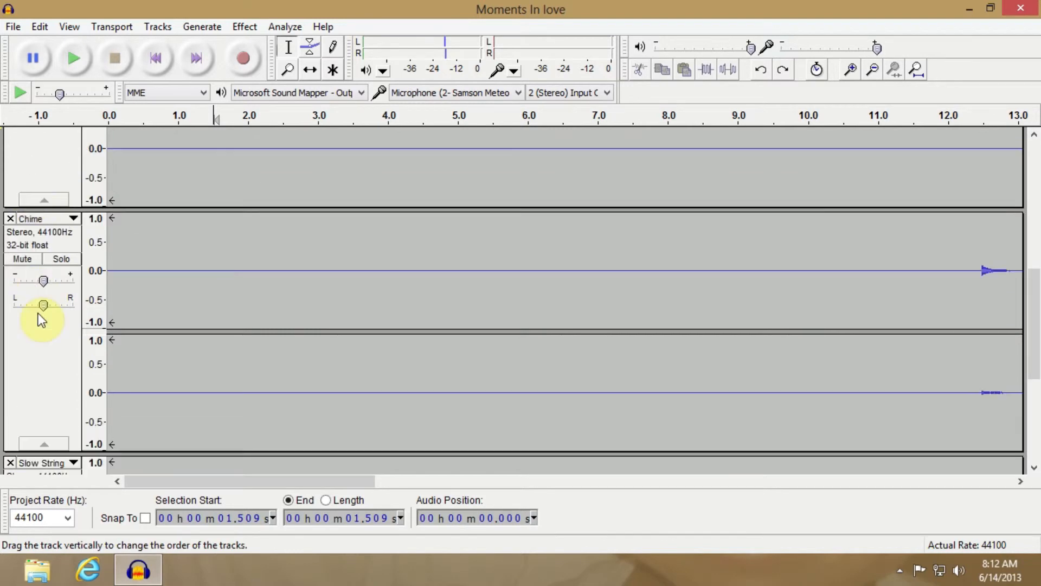
pyautogui.click(55, 201)
pyautogui.click(45, 232)
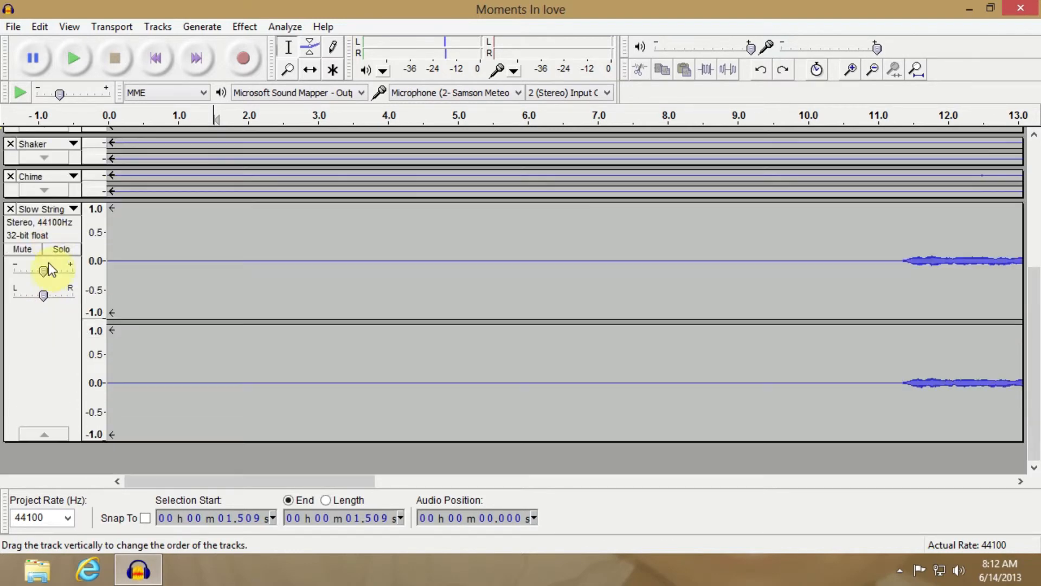
pyautogui.click(65, 435)
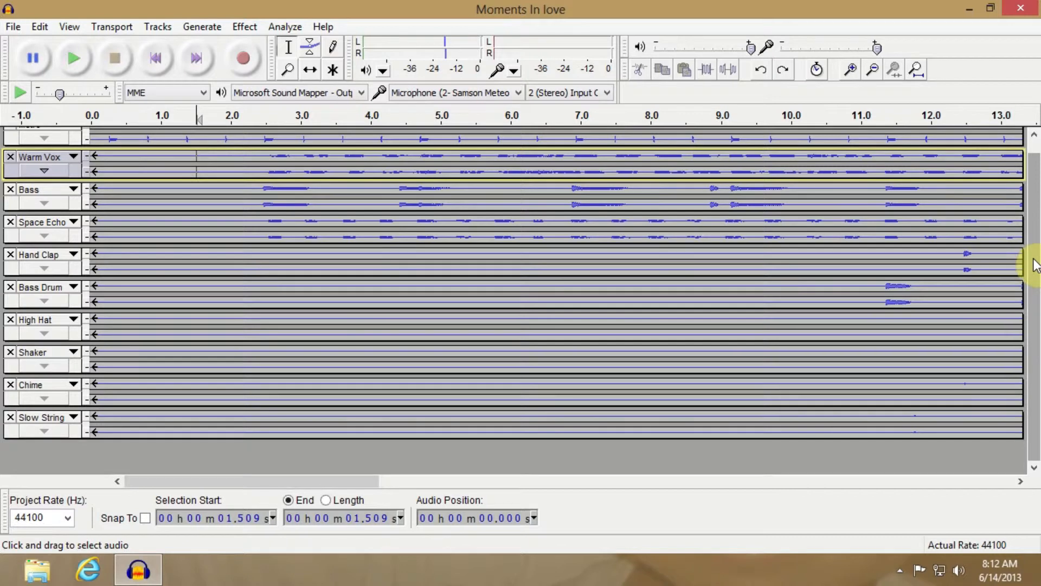
pyautogui.moveTo(1035, 266); pyautogui.dragTo(1037, 222)
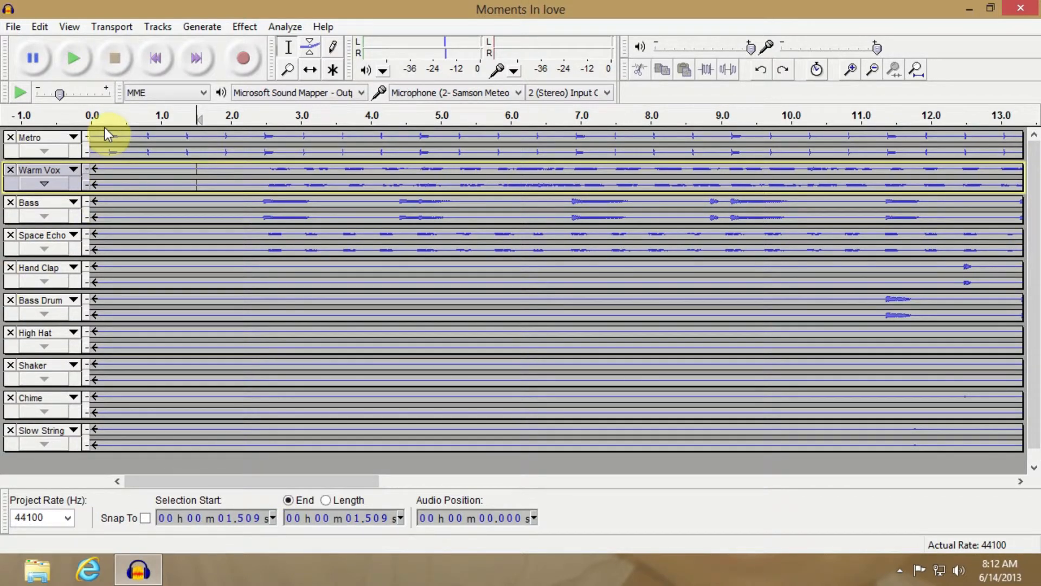
pyautogui.click(246, 22)
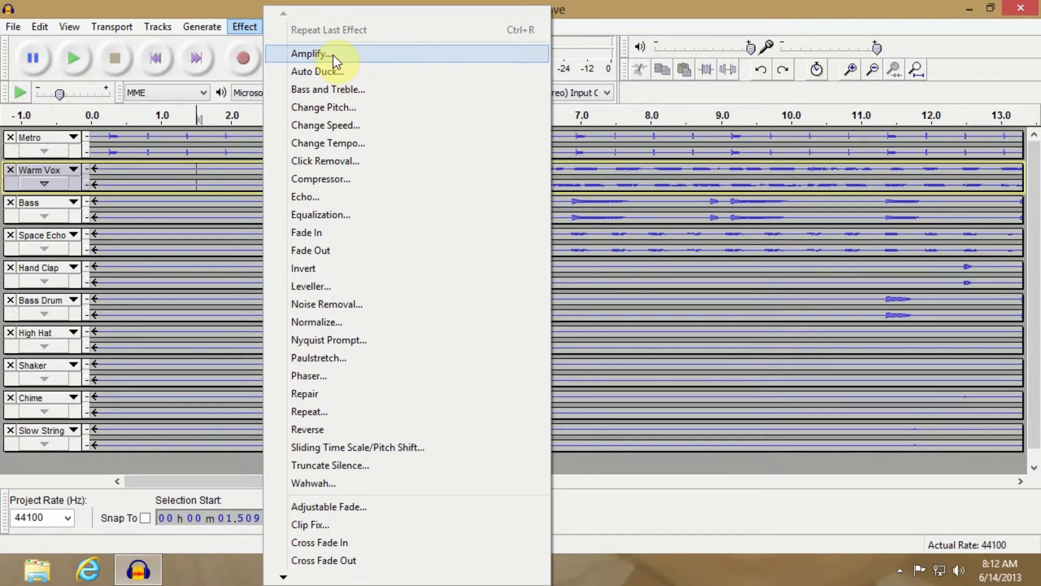
pyautogui.click(575, 8)
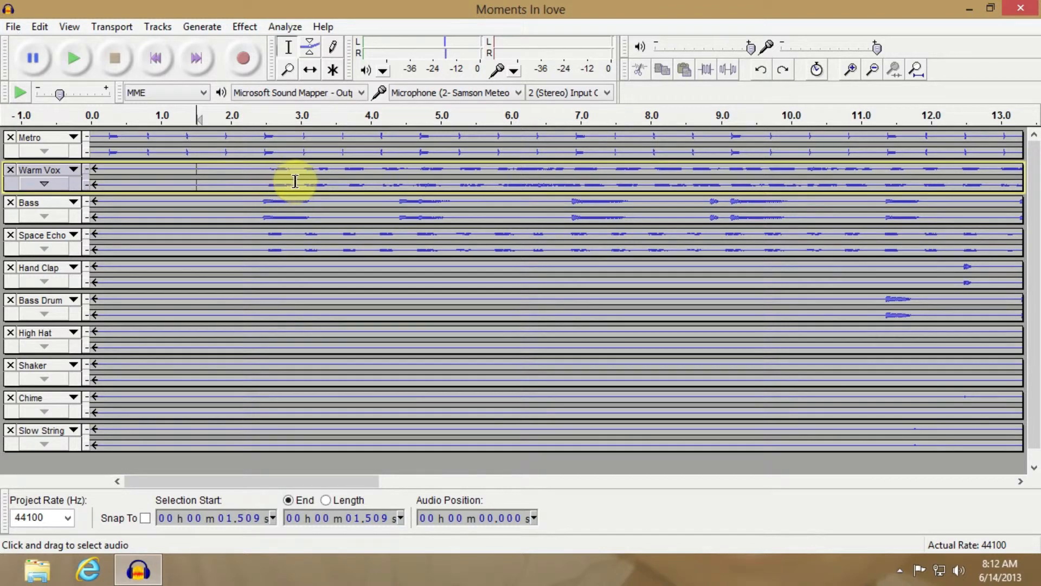
# Remove the Metro track and mix and render all the remaining tracks into a single stereo track.
pyautogui.click(10, 138)
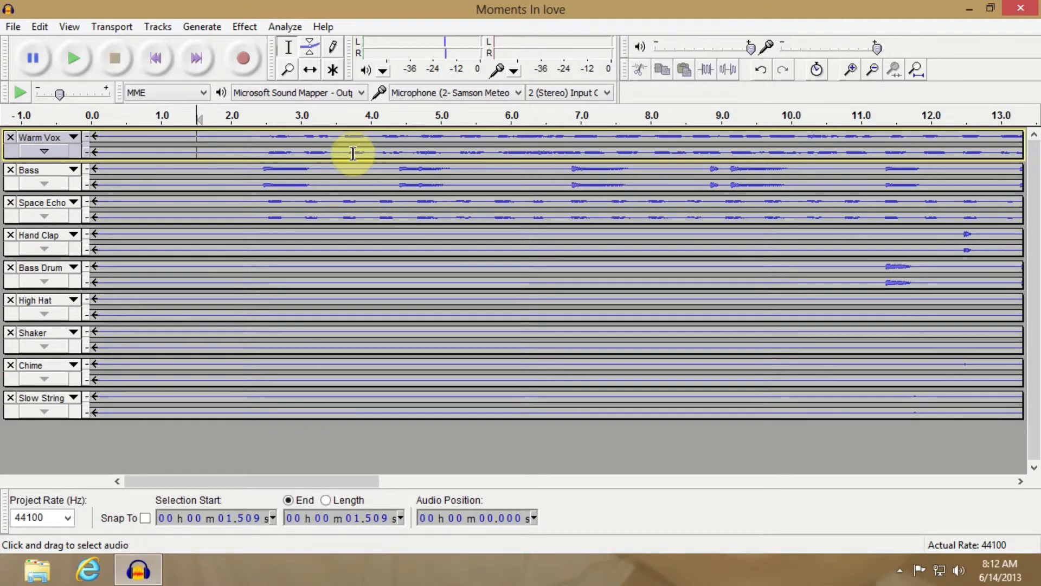
pyautogui.click(165, 27)
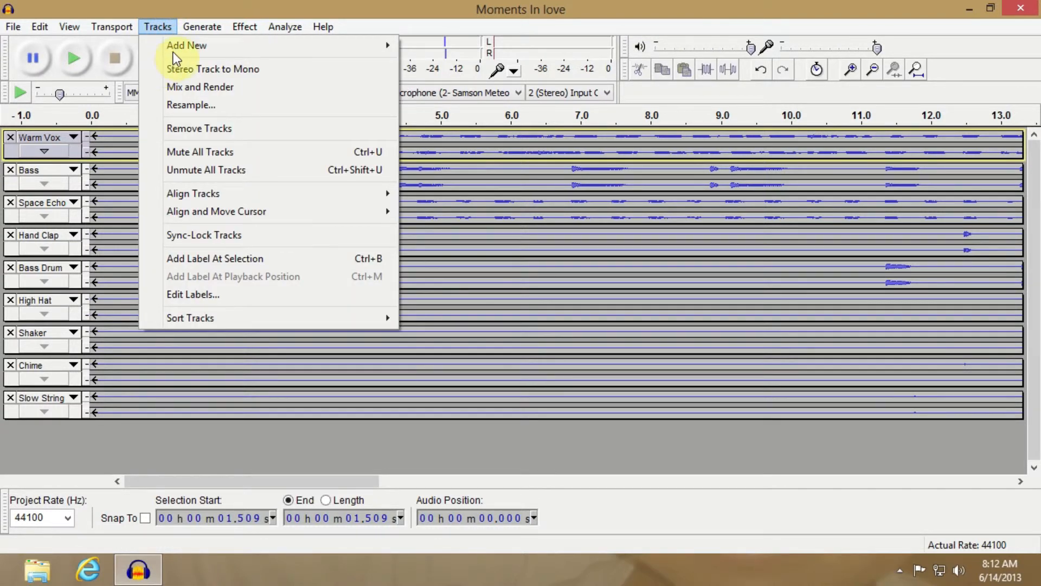
pyautogui.click(276, 2)
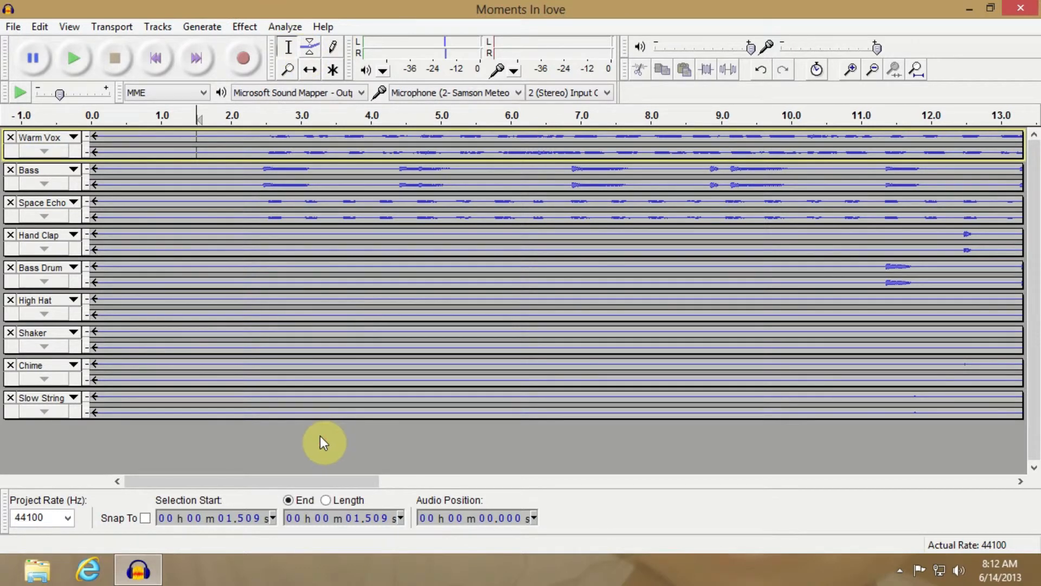
pyautogui.hotkey('ctrl', 'a')
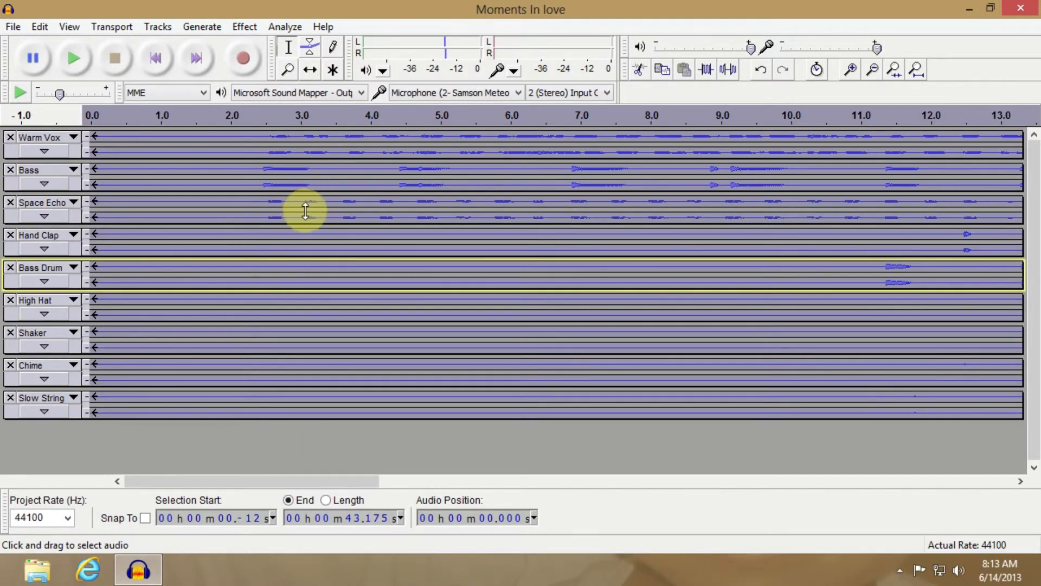
pyautogui.click(161, 25)
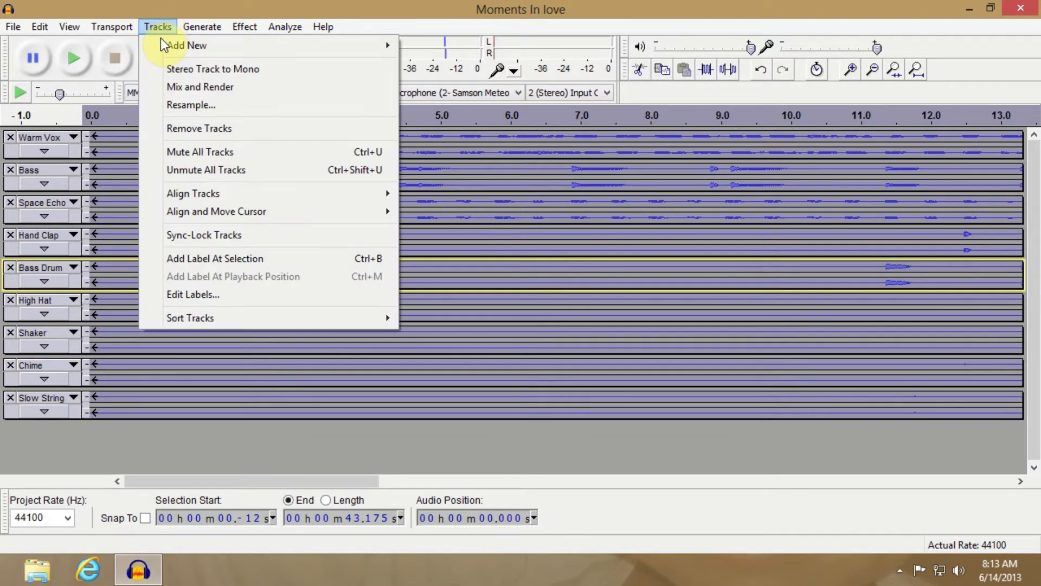
pyautogui.click(181, 88)
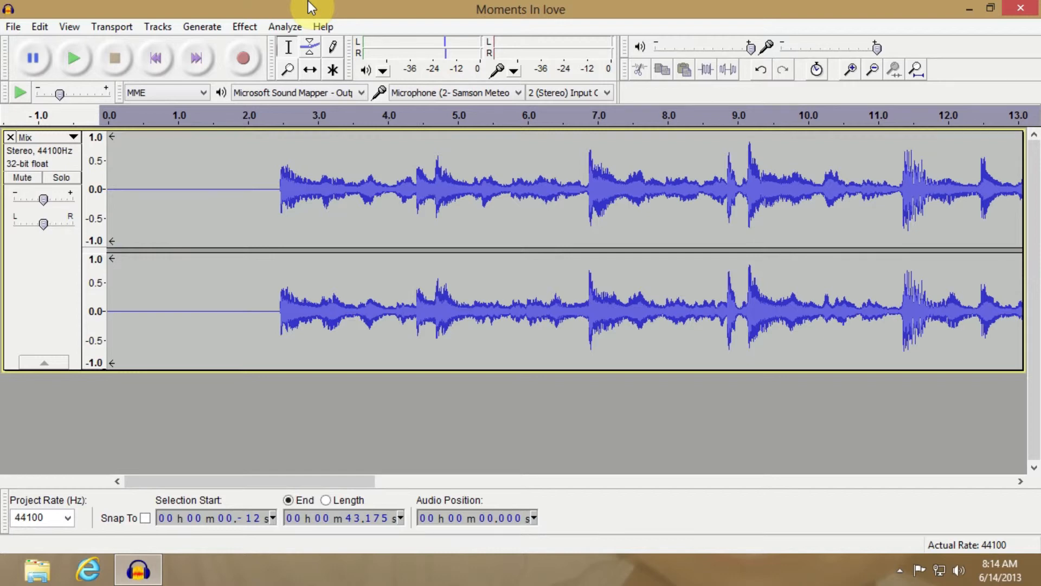
# Select the whole Mix track, start exporting it as an audio file and choose the Part 5 folder as destination.
pyautogui.click(53, 297)
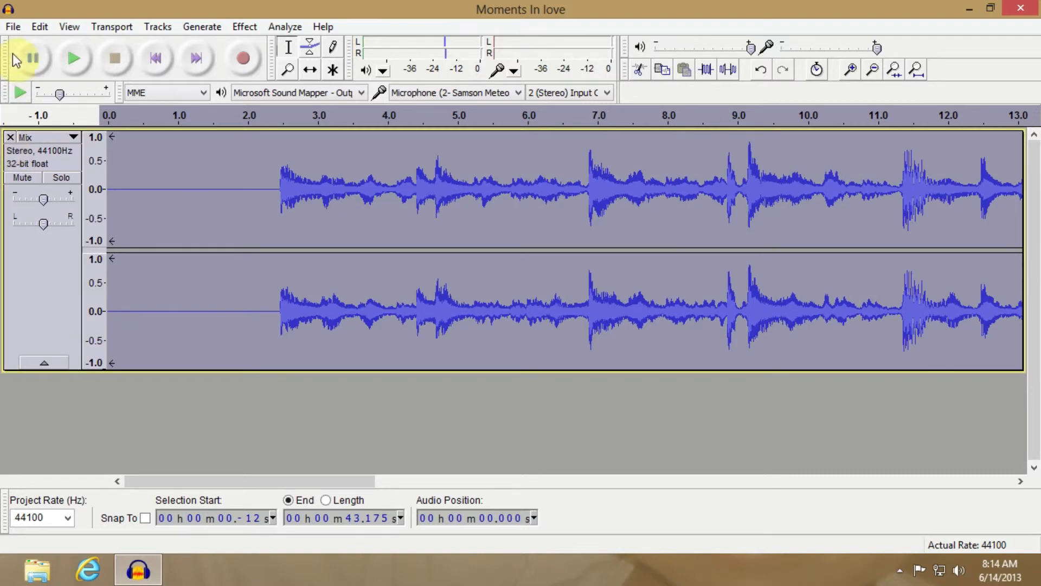
pyautogui.click(13, 27)
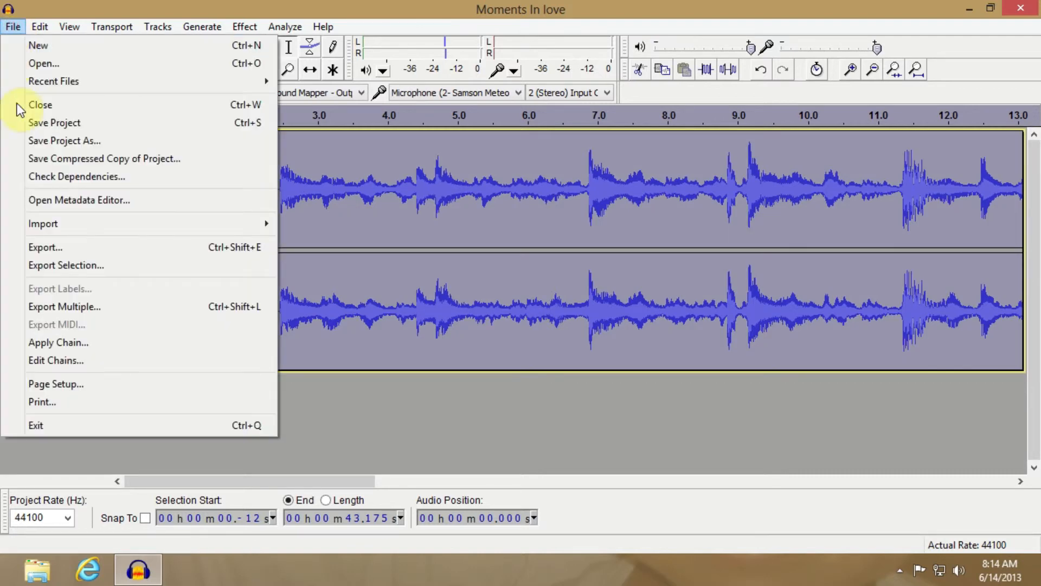
pyautogui.click(63, 242)
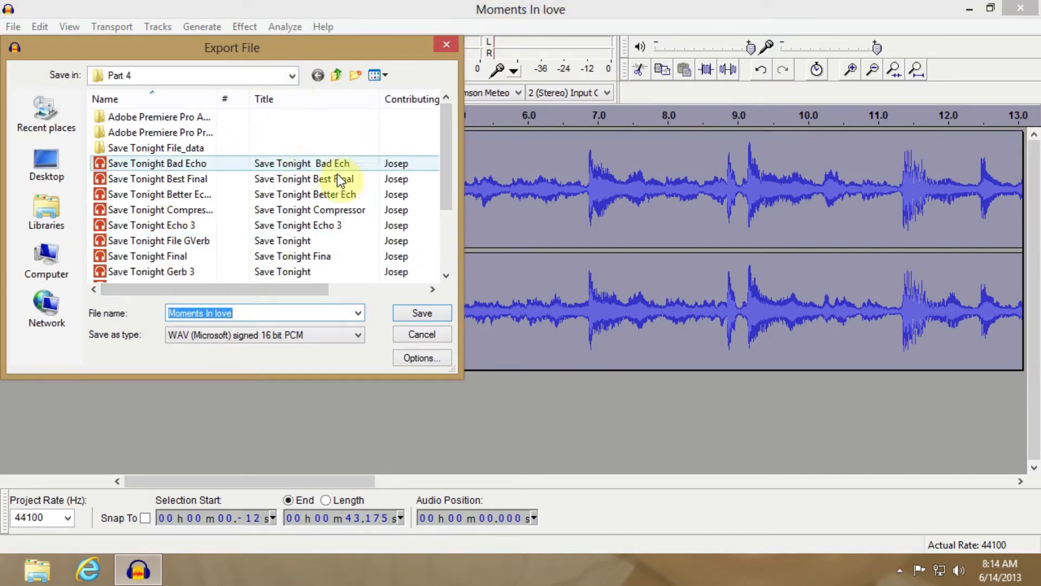
pyautogui.click(338, 75)
pyautogui.moveTo(454, 151); pyautogui.dragTo(448, 240)
pyautogui.doubleClick(396, 133)
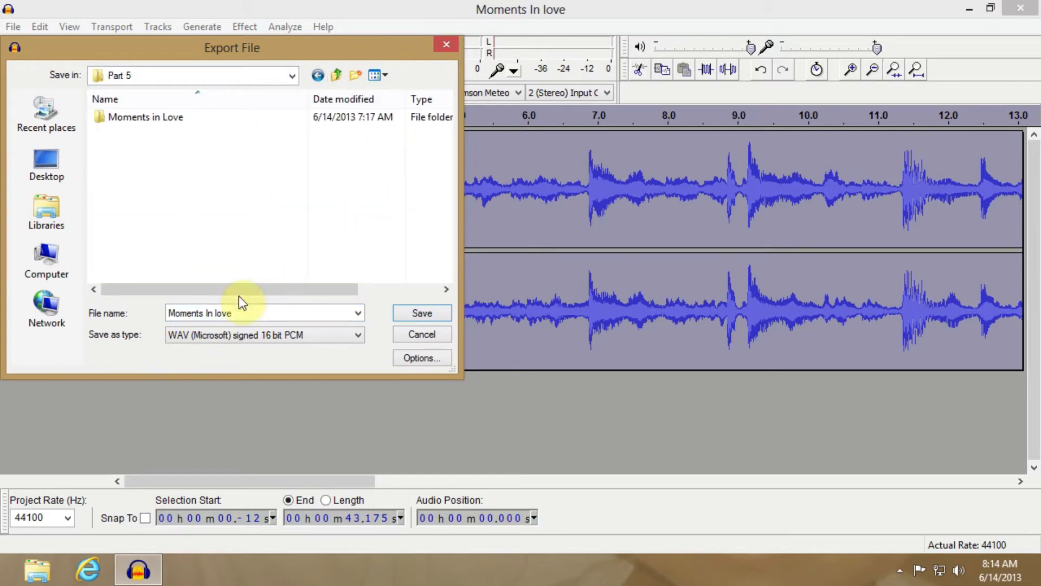
# Name the export Moments In love Final and save it as WAV (Microsoft) signed 16 bit PCM with the metadata left empty.
pyautogui.click(247, 315)
pyautogui.doubleClick(247, 315)
pyautogui.click(247, 315)
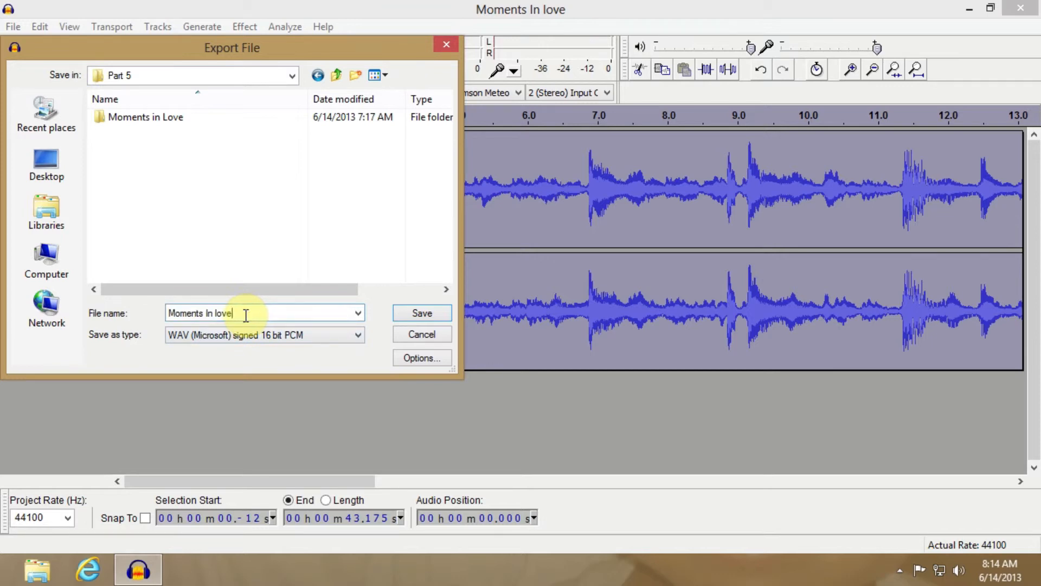
pyautogui.write('Final')
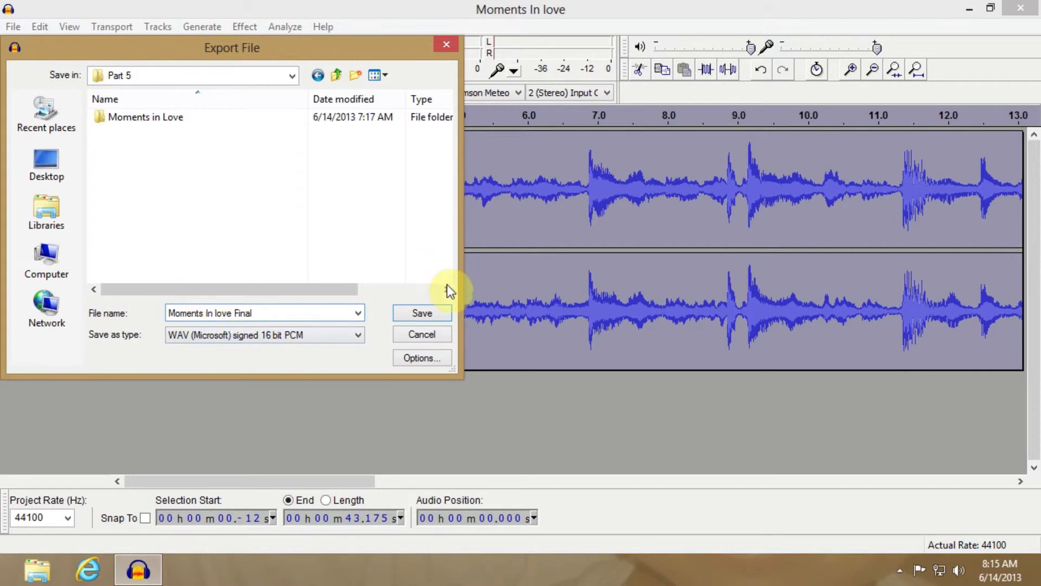
pyautogui.click(435, 313)
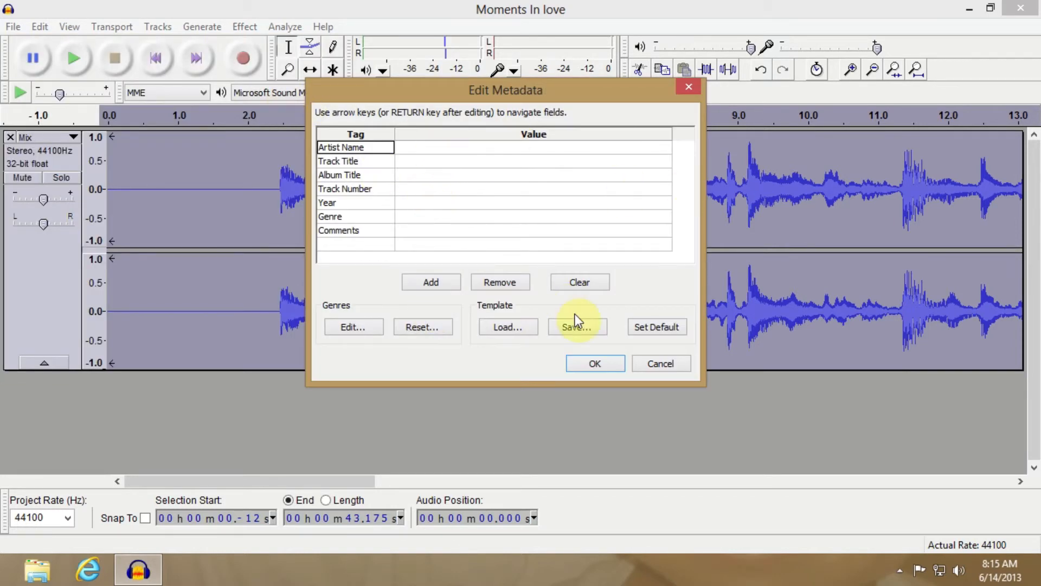
pyautogui.click(593, 365)
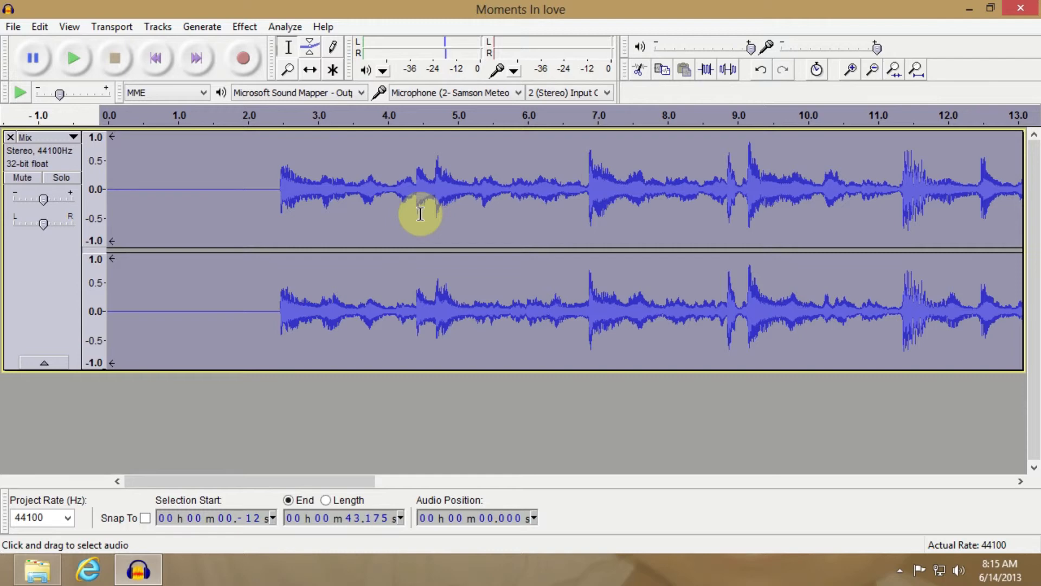
# Minimize Audacity and open the Part 5 folder inside the Audio Series folder on the desktop.
pyautogui.click(968, 8)
pyautogui.doubleClick(942, 145)
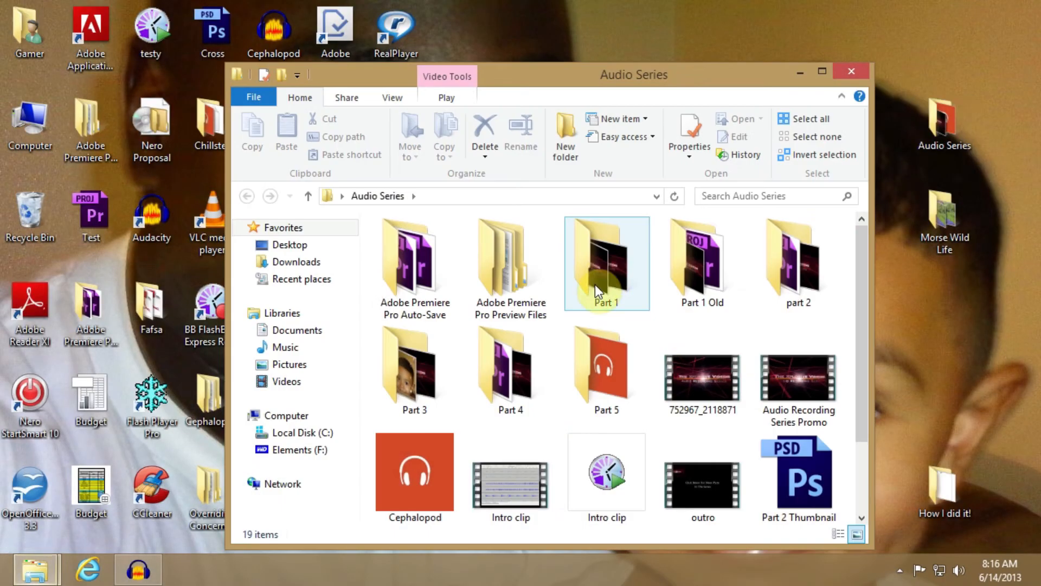
pyautogui.doubleClick(617, 373)
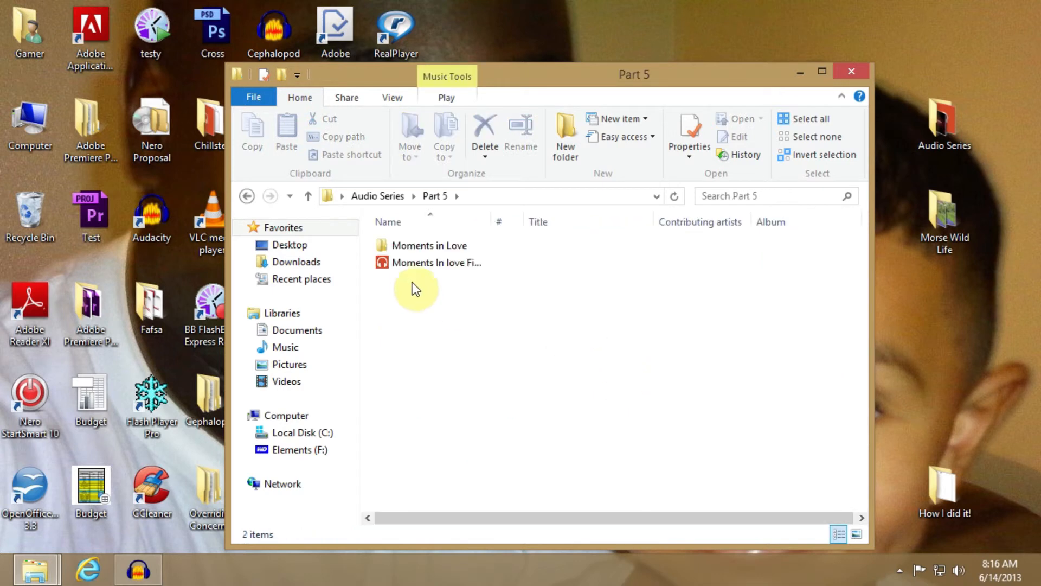
# Open the exported Moments In love Final file with Windows Media Player.
pyautogui.doubleClick(415, 262)
pyautogui.rightClick(414, 263)
pyautogui.moveTo(505, 327)
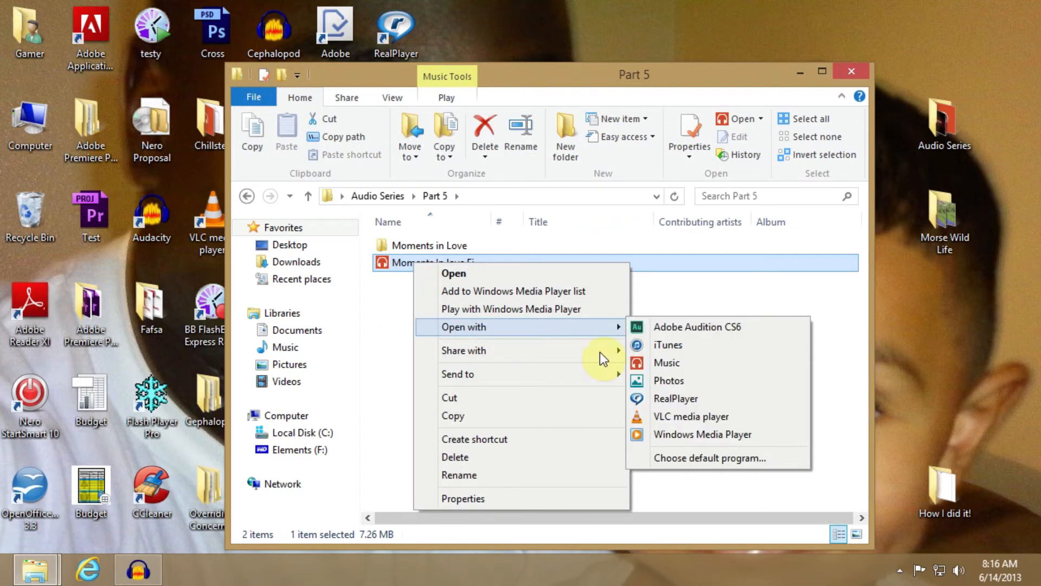
pyautogui.click(693, 436)
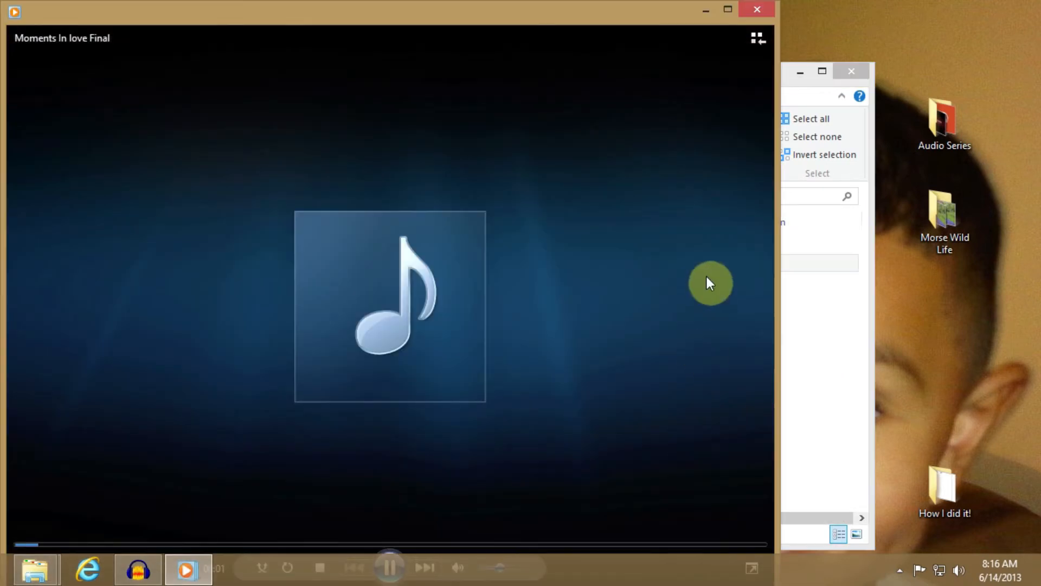
# Listen to Moments In love Final in the maximized player at a reduced volume and stop the playback.
pyautogui.click(728, 10)
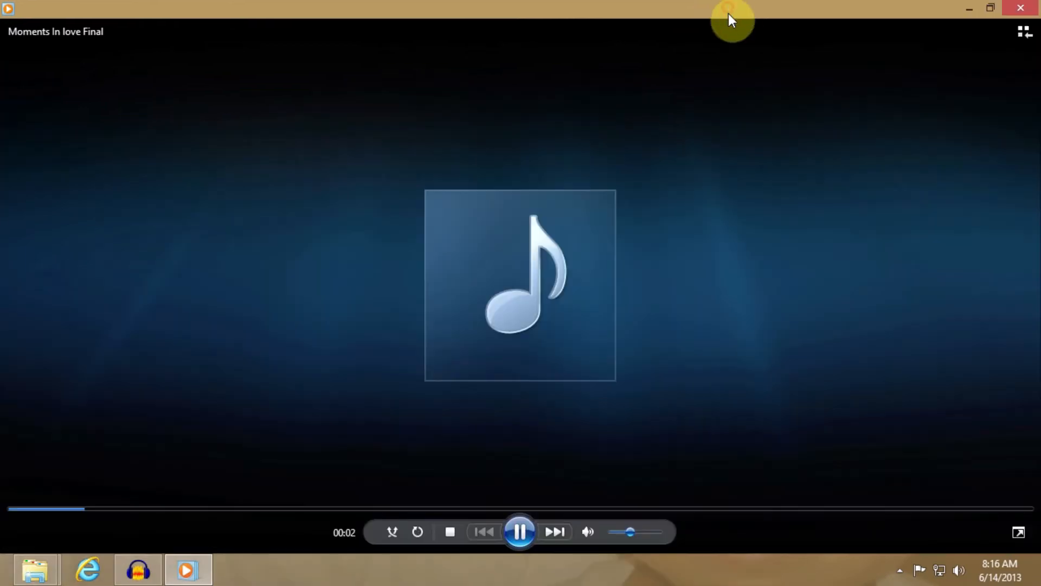
pyautogui.moveTo(630, 533); pyautogui.dragTo(644, 536)
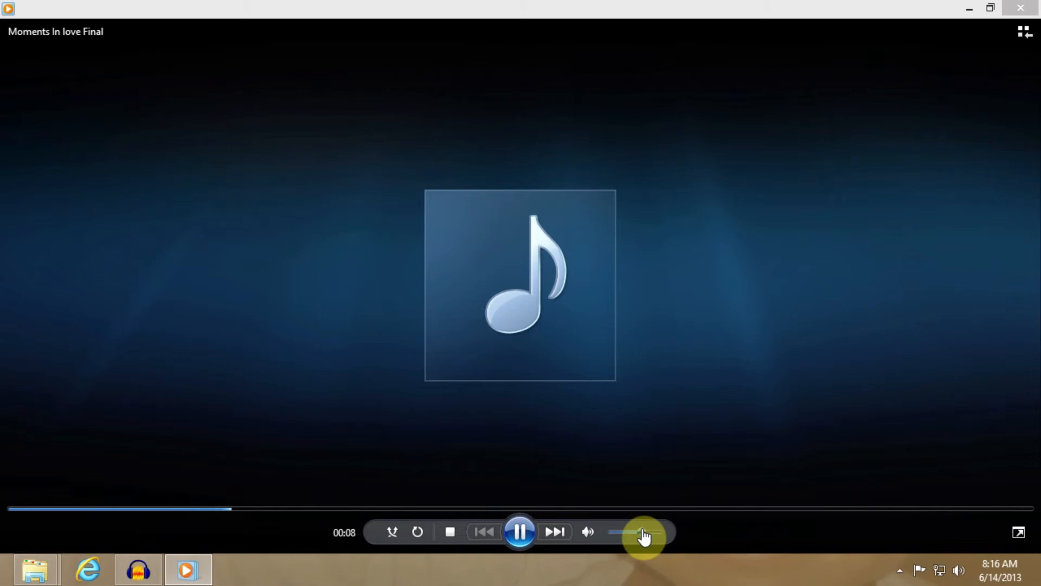
pyautogui.moveTo(644, 537); pyautogui.dragTo(625, 537)
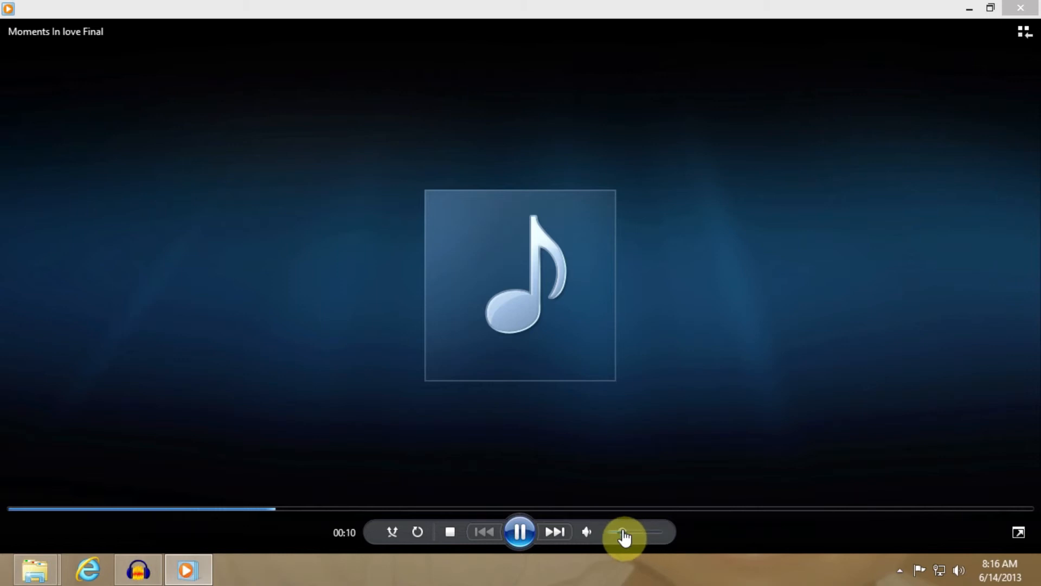
pyautogui.moveTo(625, 537)
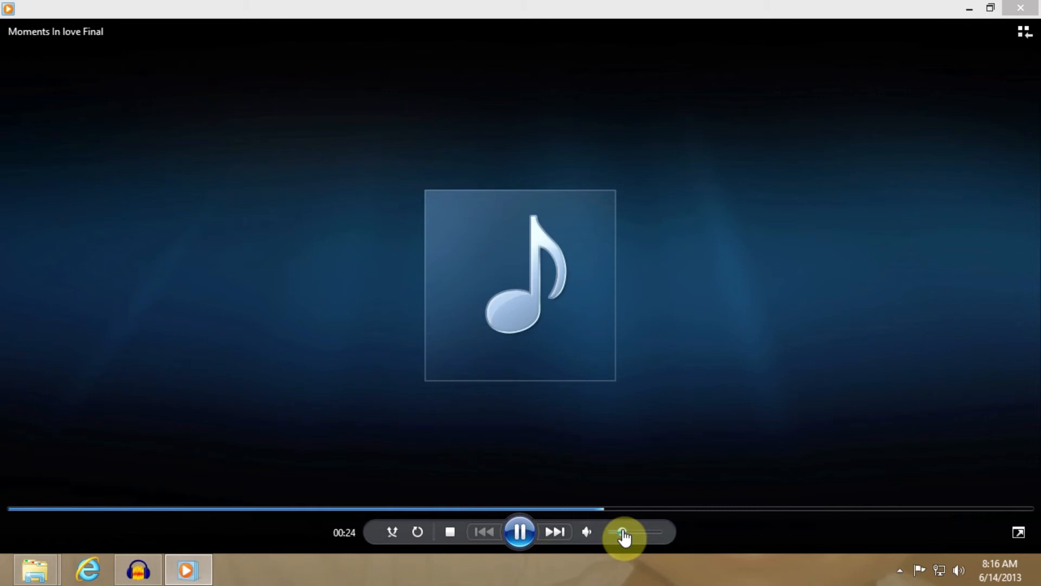
pyautogui.click(449, 532)
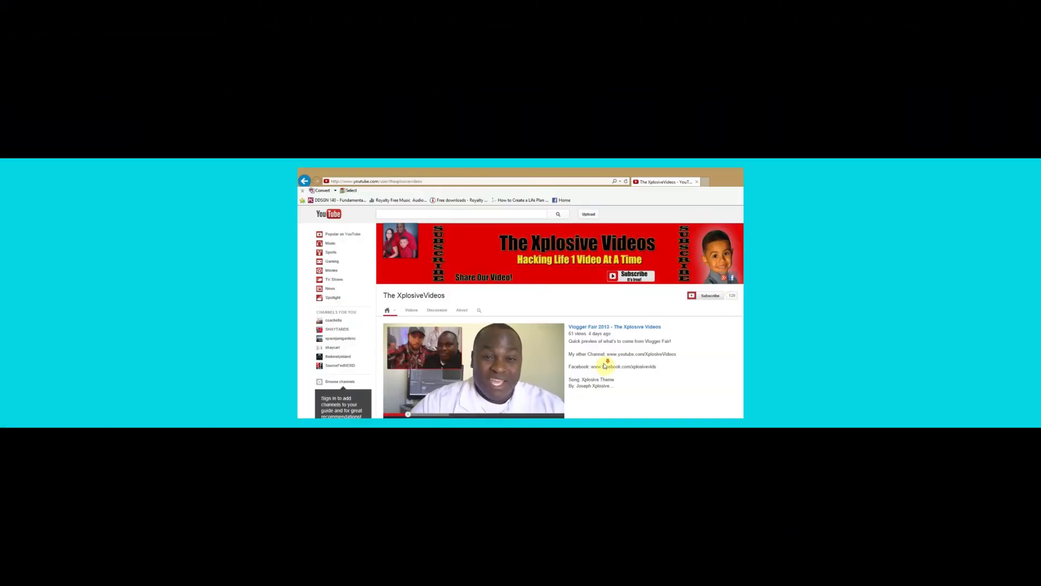
pyautogui.scroll(-10, 606, 366)
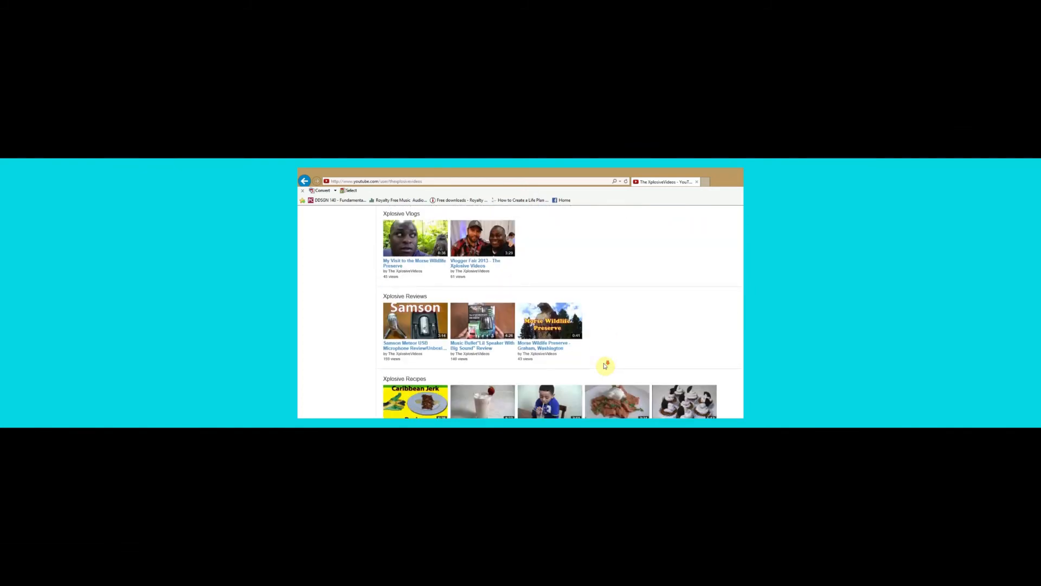
pyautogui.scroll(10, 606, 366)
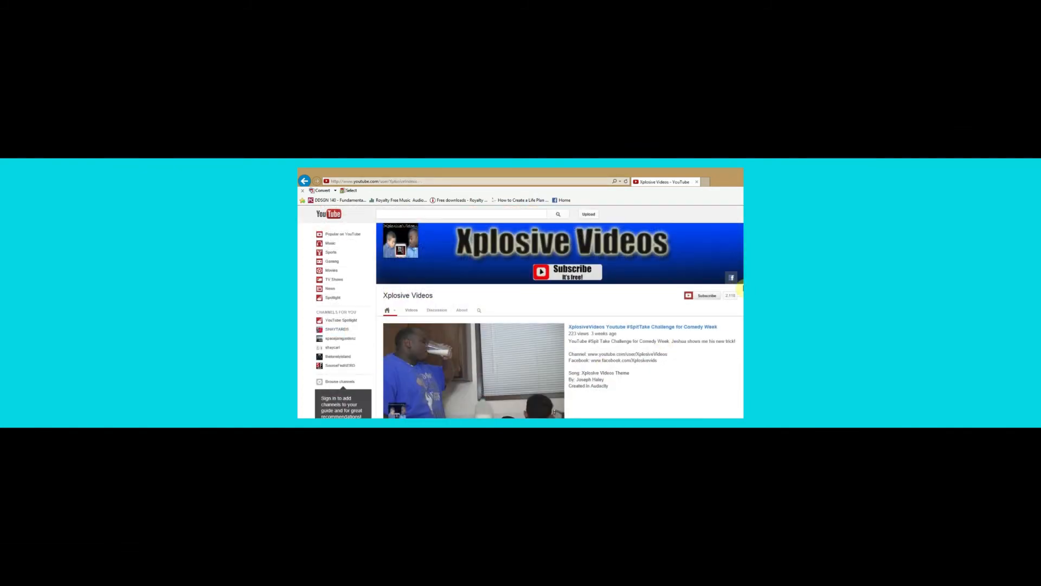
pyautogui.scroll(-5, 740, 315)
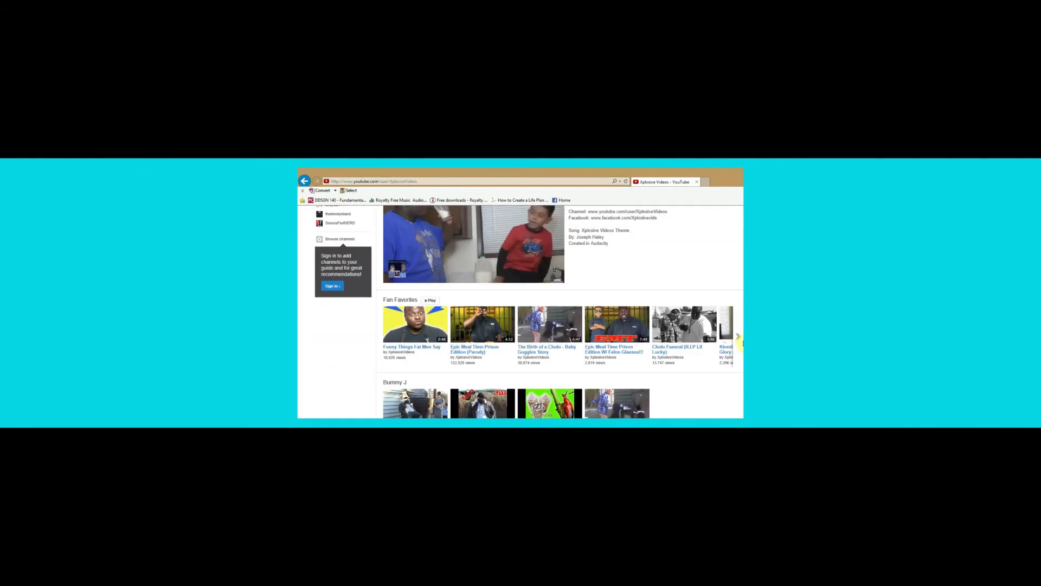
pyautogui.scroll(-4, 741, 345)
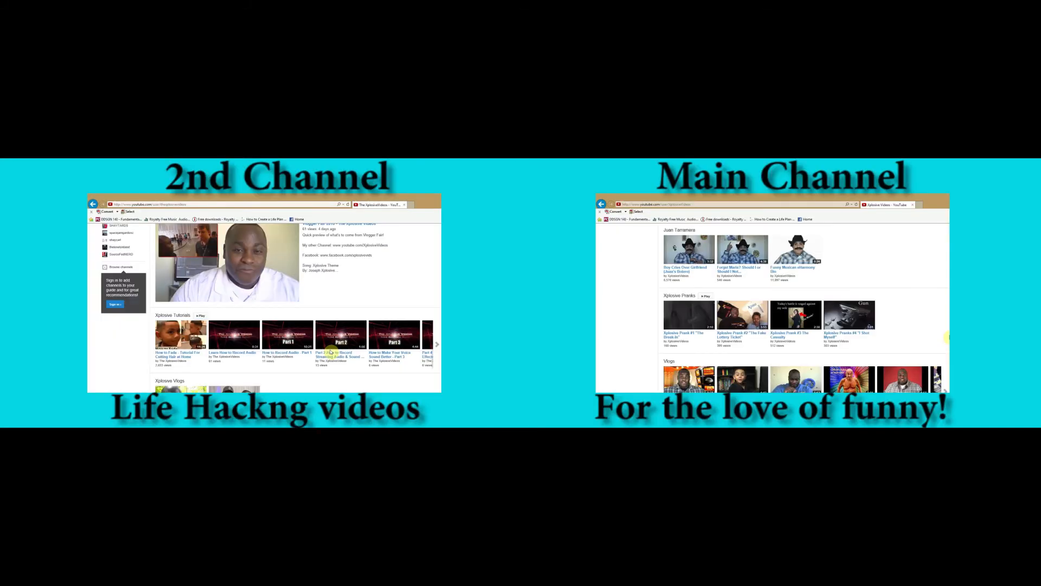
pyautogui.scroll(-3, 331, 352)
pyautogui.scroll(-2, 331, 351)
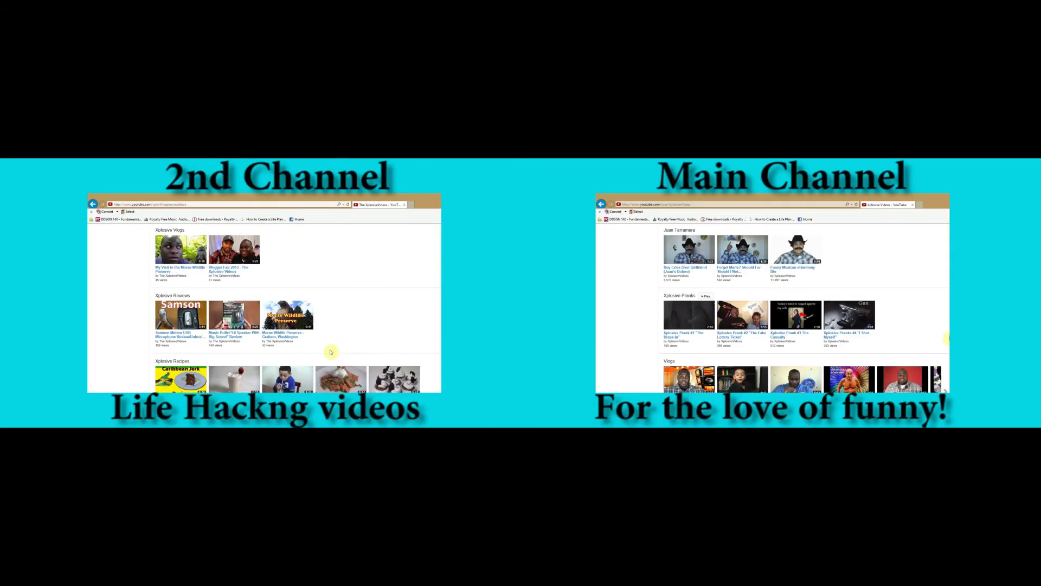
pyautogui.scroll(6, 331, 352)
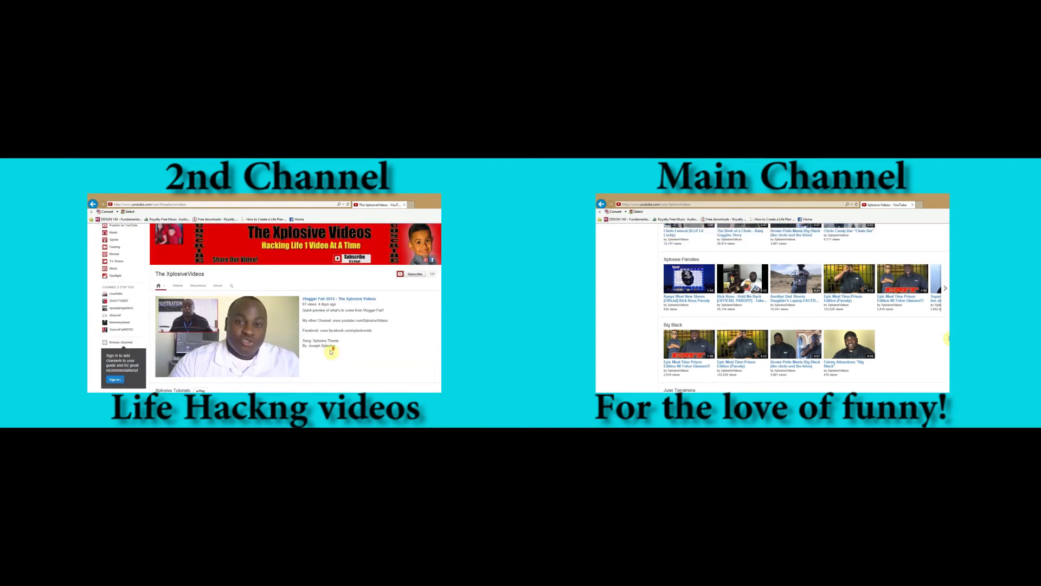